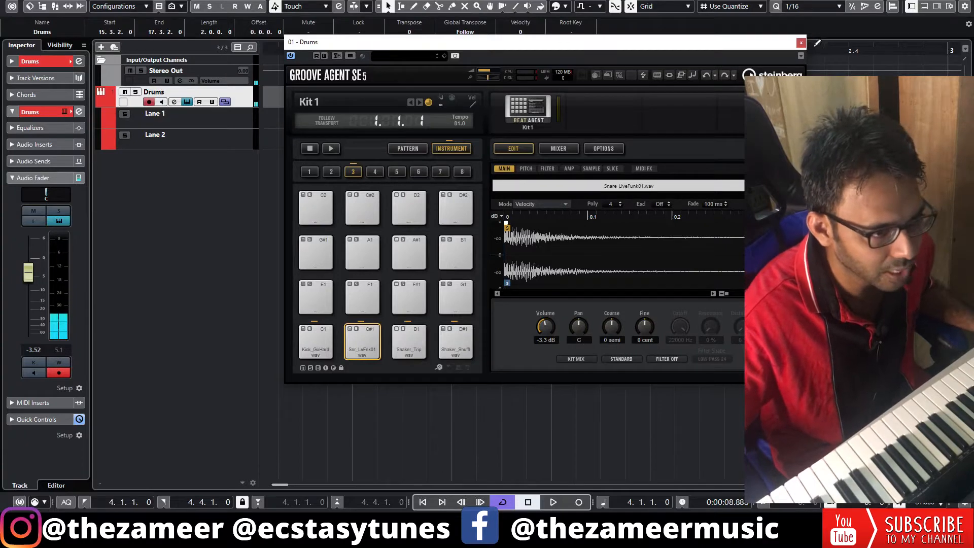
- Close the Groove Agent SE instrument window
click(801, 43)
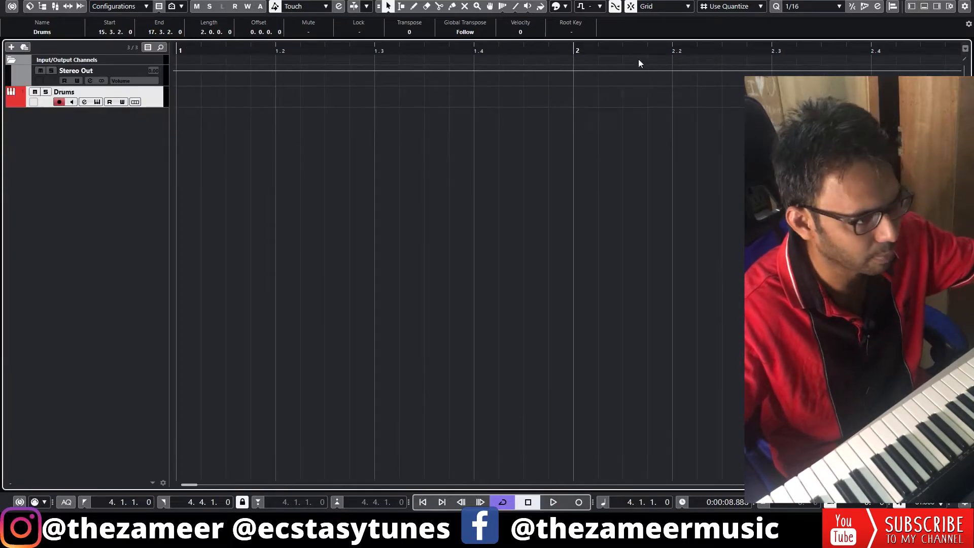
key(g)
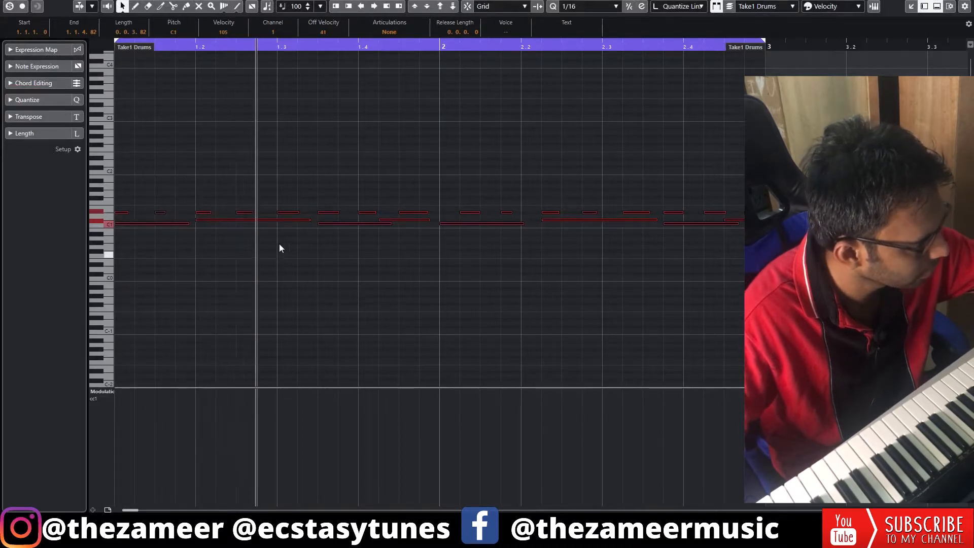
- Quantize the Take1 Drums notes to a 1/16 grid with 14% swing, close the note editor and play the part back
click(30, 101)
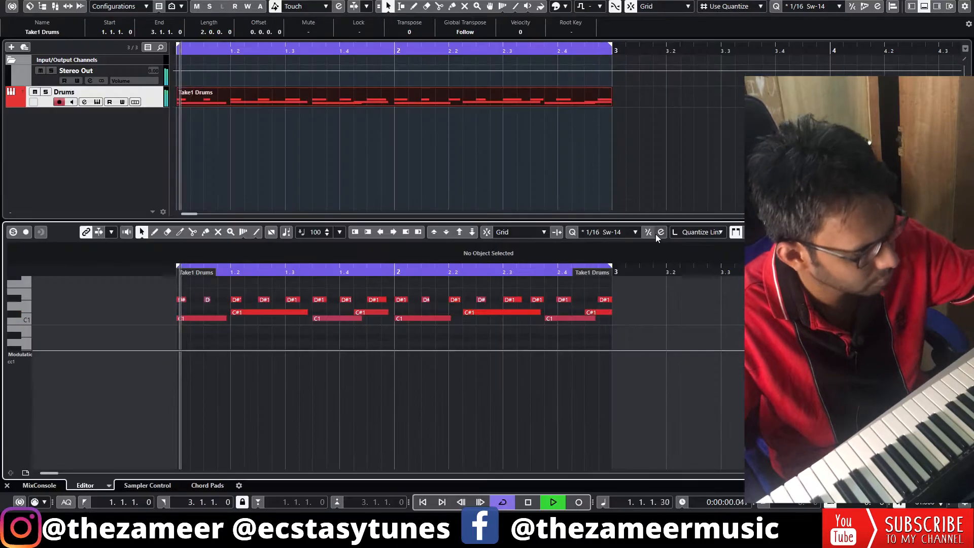
key(ctrl+alt+e)
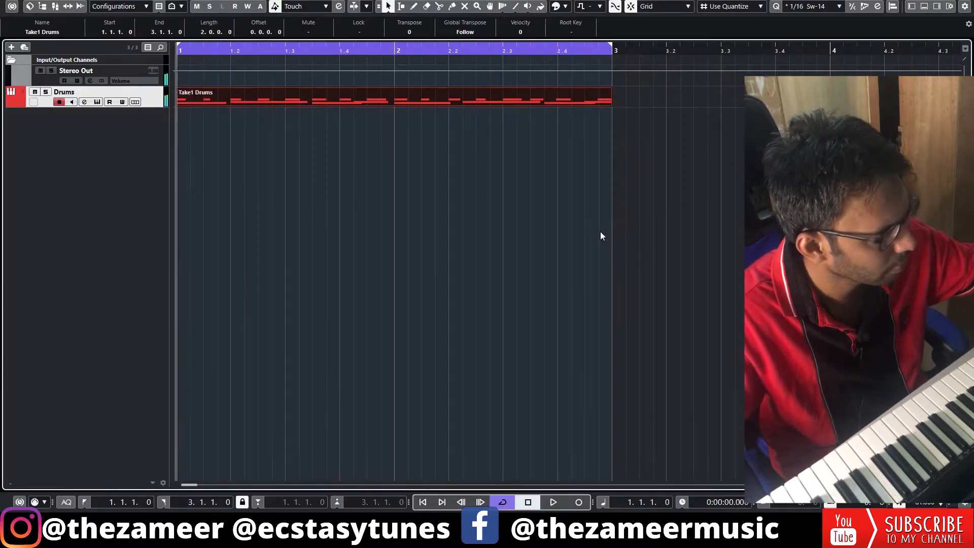
key(space)
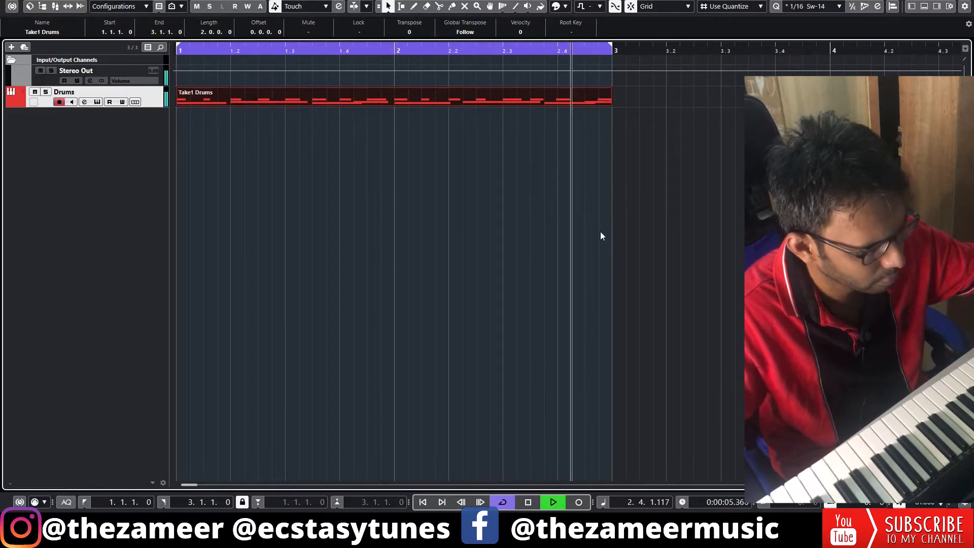
key(space)
- Repeat the Take1 Drums part once from bar 3 and extend the cycle range to bar 5
click(613, 122)
key(g)
key(g)
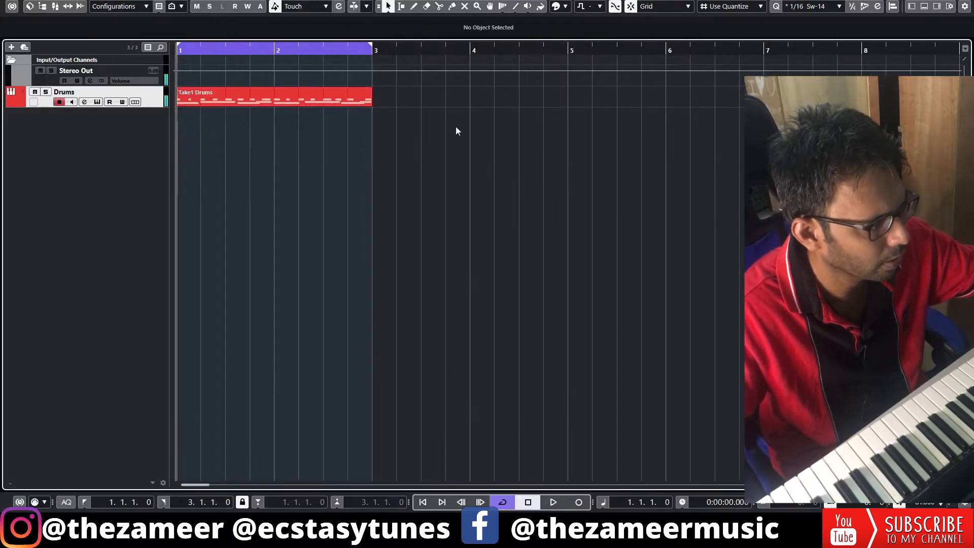
drag(371, 103, 568, 103)
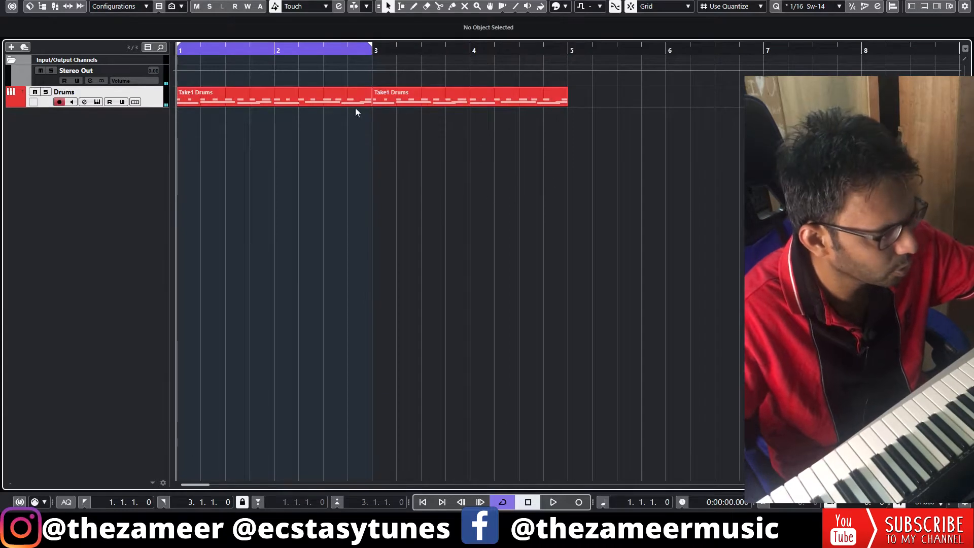
drag(372, 49, 587, 49)
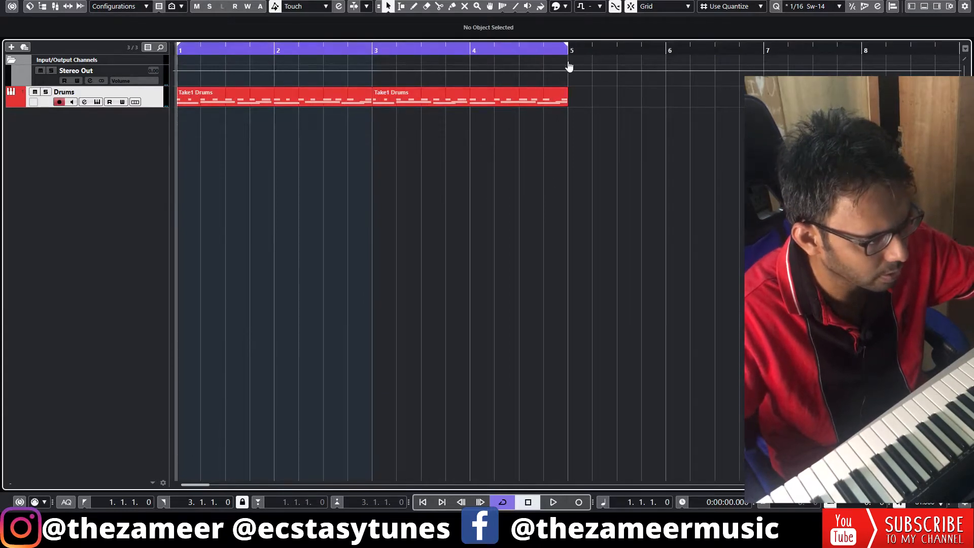
- Add a short C1 kick note at about 4.2.4 in the second Take1 Drums part and start playback
double_click(534, 101)
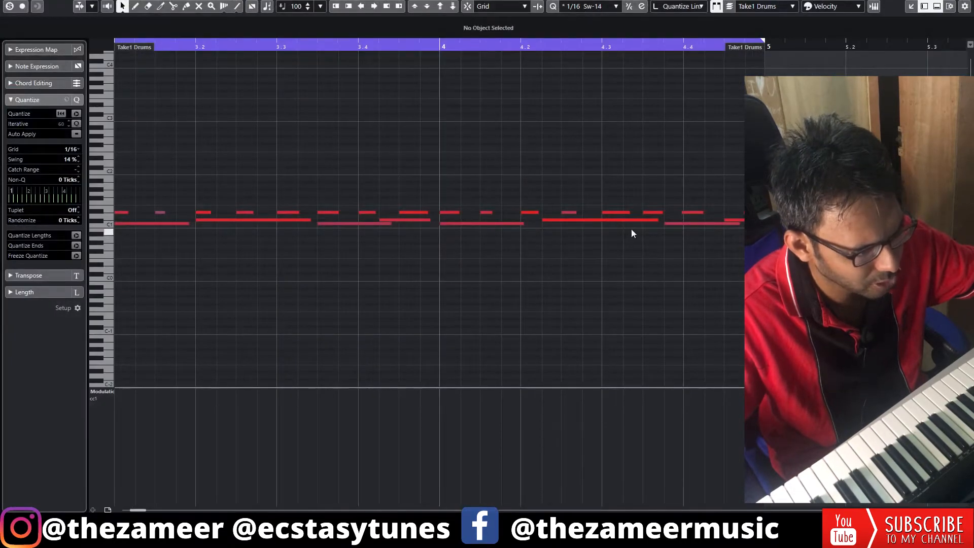
click(589, 223)
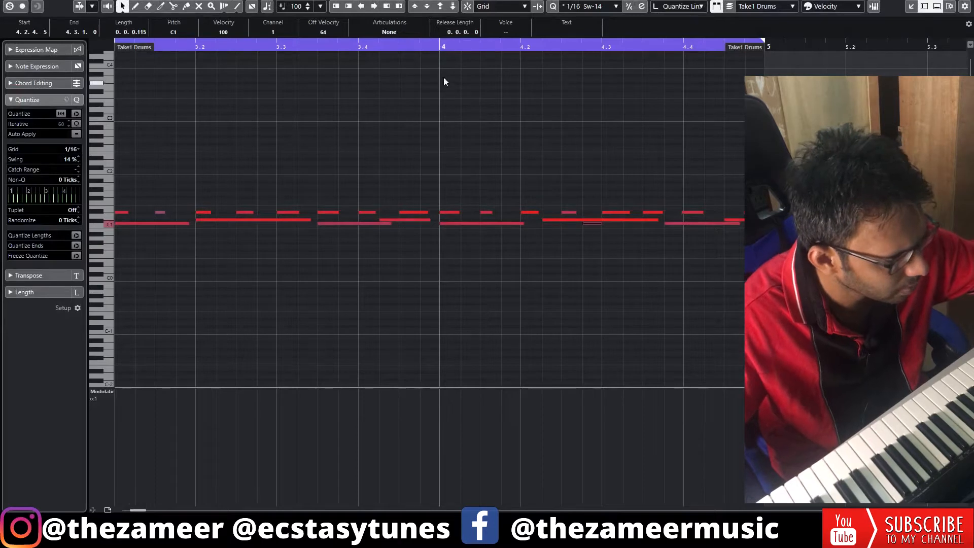
key(space)
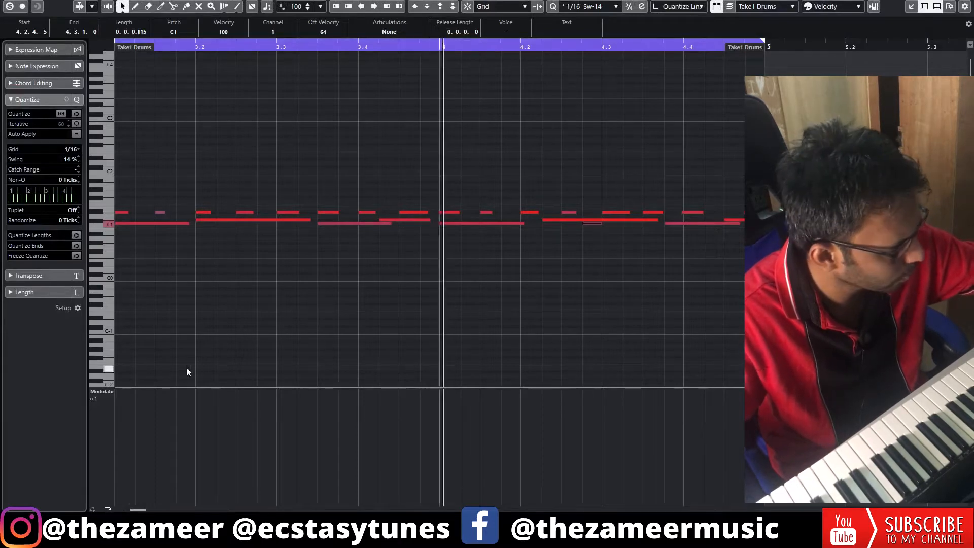
- Show note velocities in the controller lane, audition the edited drum pattern and close the note editor
click(102, 391)
click(122, 153)
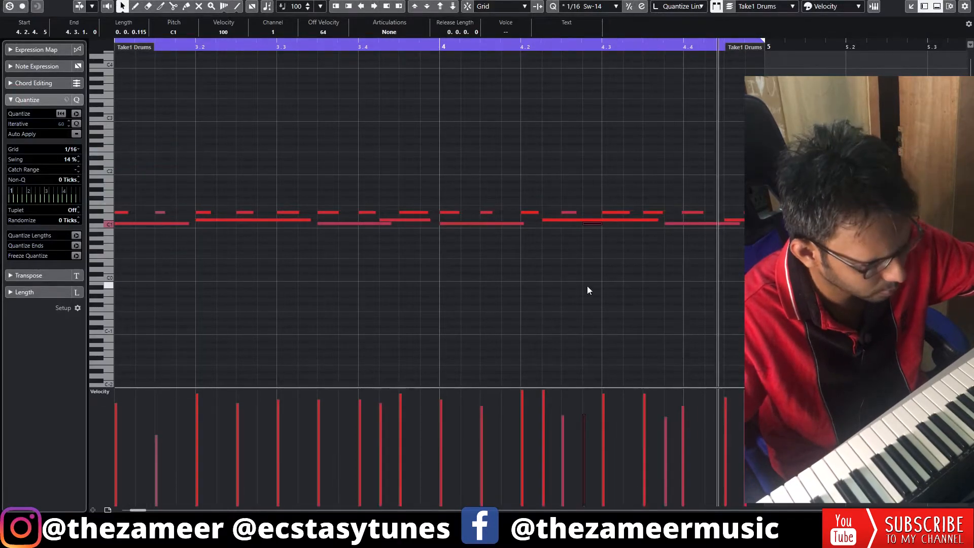
click(589, 234)
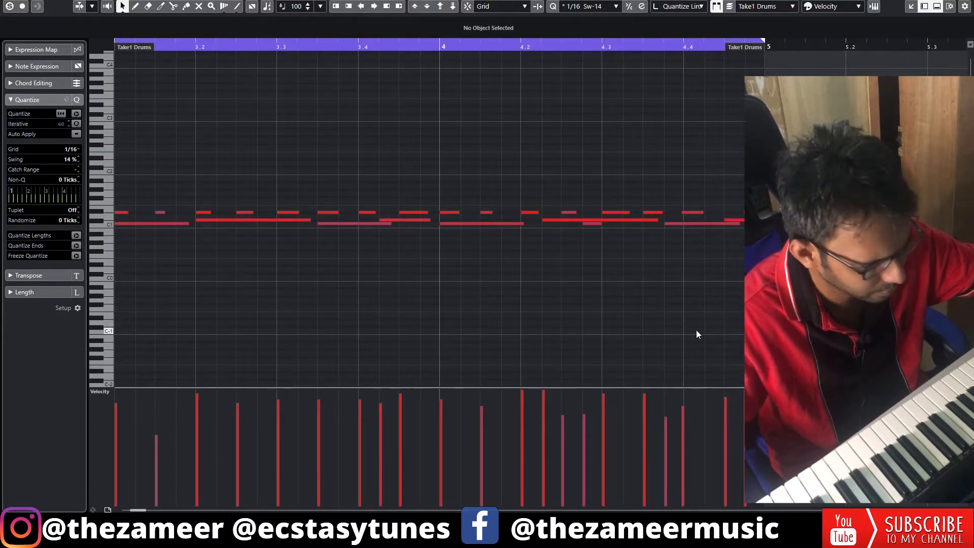
key(space)
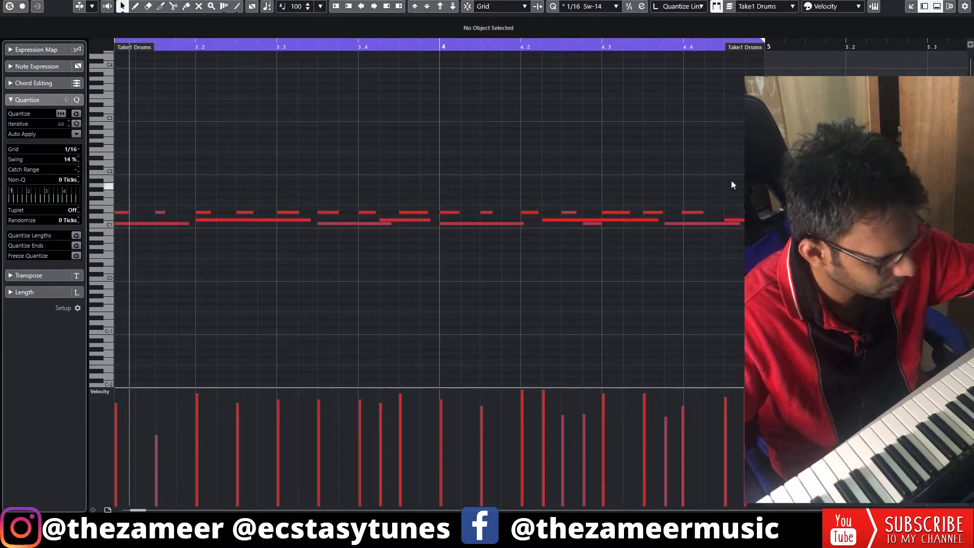
click(204, 212)
key(space)
key(Return)
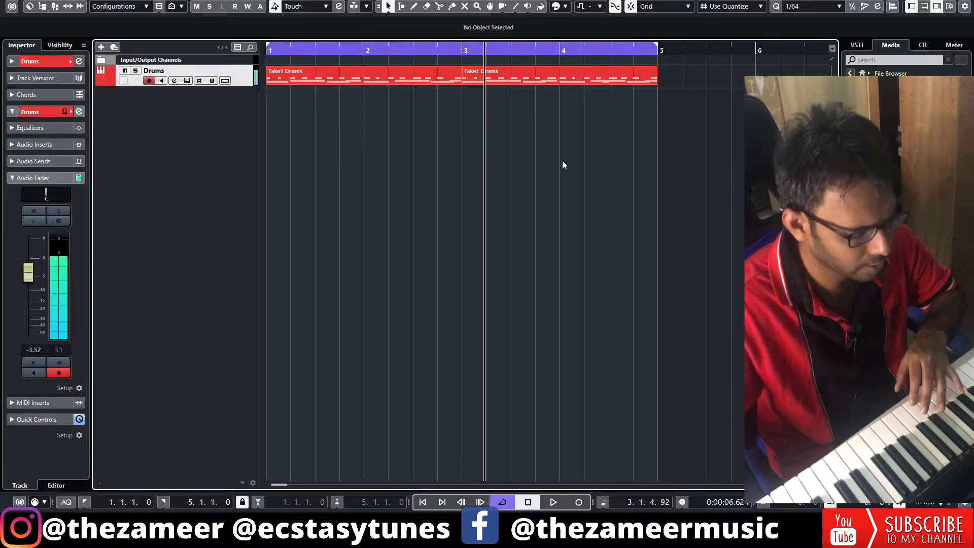
- Set the Shaker_Trip pad's volume to -15.5 dB and record a shaker overdub across the four-bar cycle on the Drums track
click(187, 81)
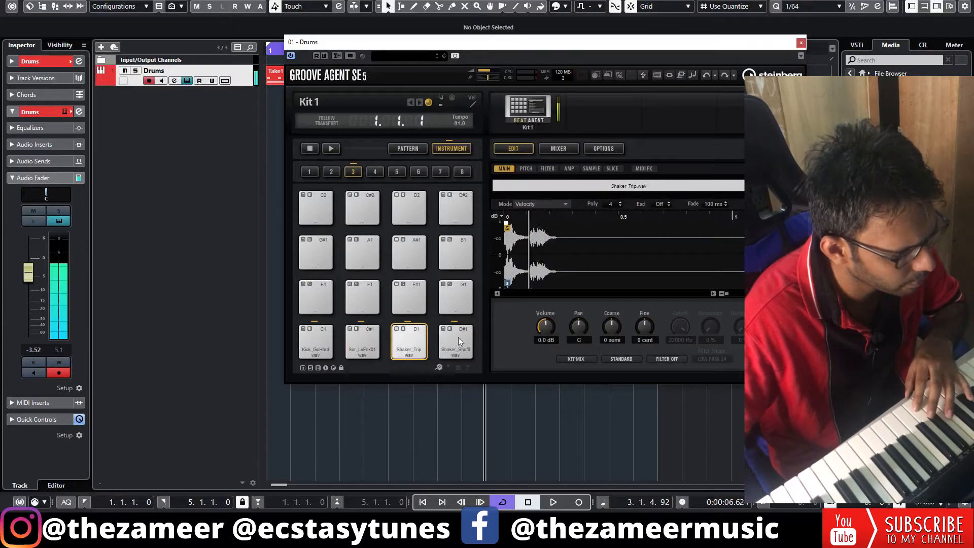
mouse_move(553, 327)
mouse_down()
mouse_move(551, 341)
mouse_move(549, 333)
mouse_up()
key(KP_Decimal)
key(KP_Multiply)
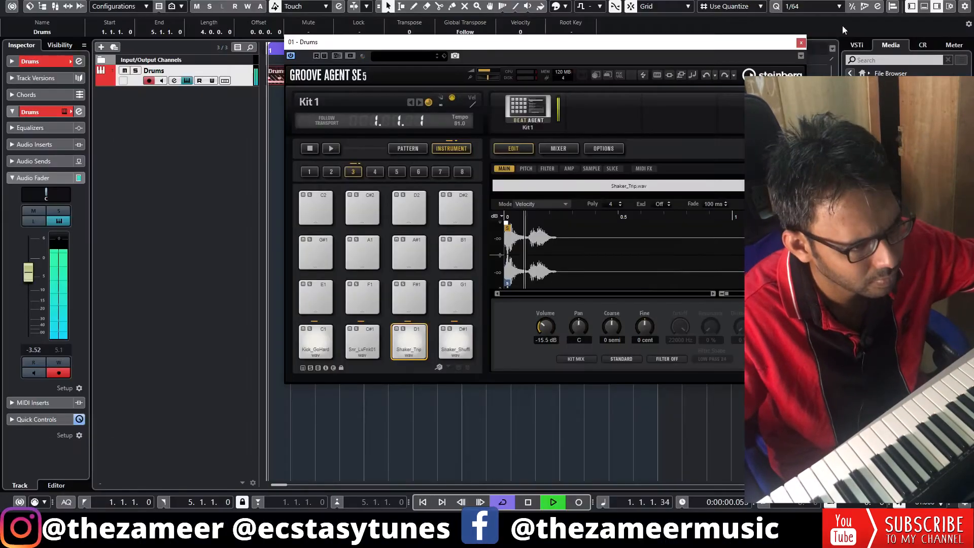
click(802, 43)
- Enlarge the Drums track and quantize the overdubbed shaker notes to a 1/16 grid in the note editor
drag(246, 87, 248, 177)
click(412, 190)
double_click(370, 160)
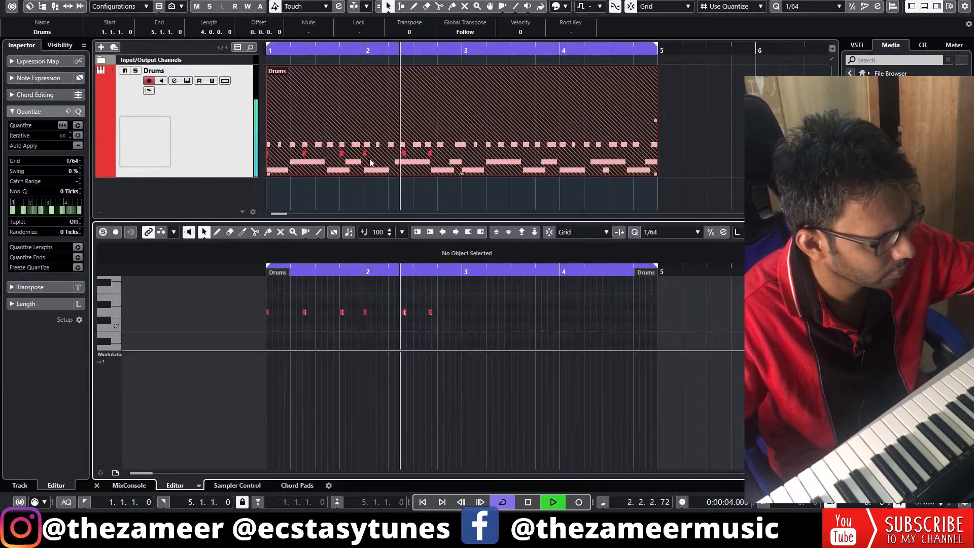
click(802, 232)
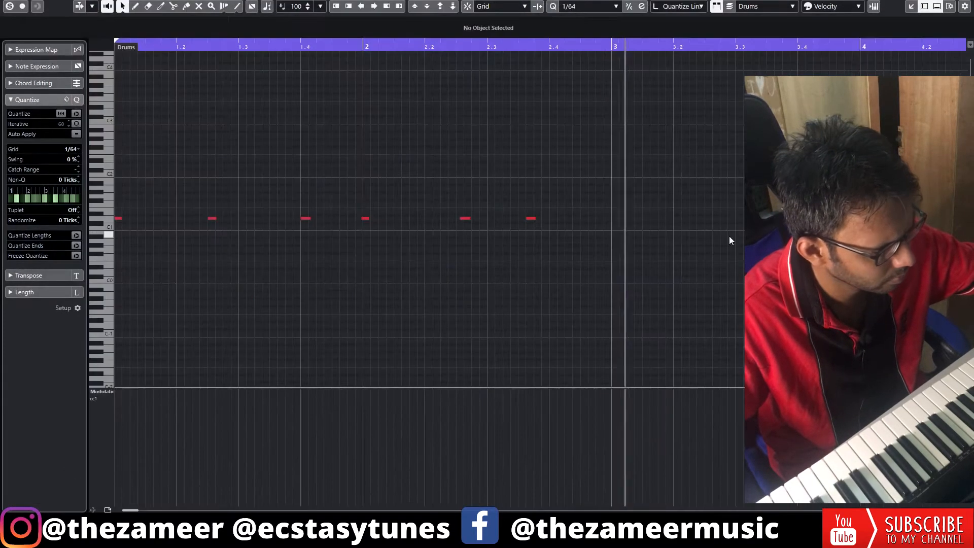
click(583, 7)
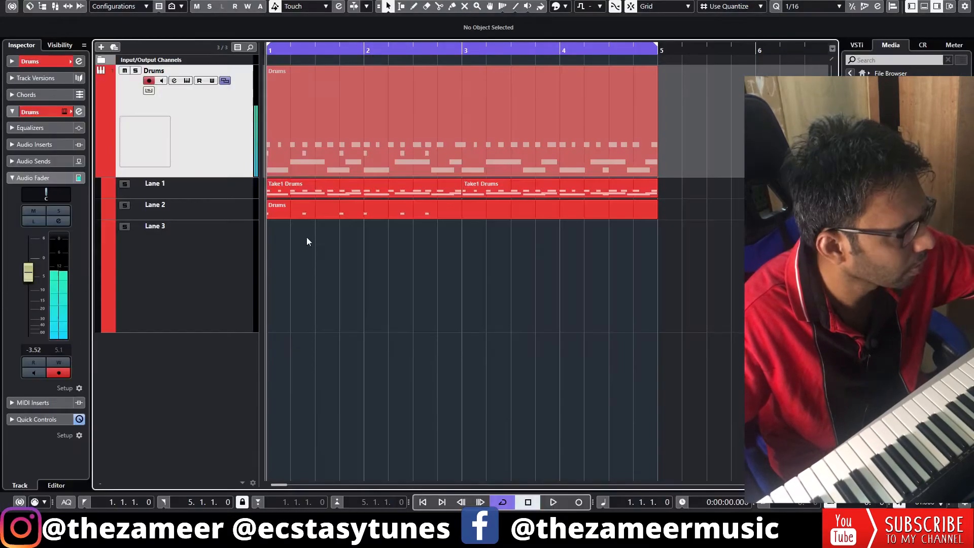
- Split the Lane 2 shaker part at bar 3, replace its second half with a copy of the first, and hide the lanes
click(477, 215)
alt+click(464, 217)
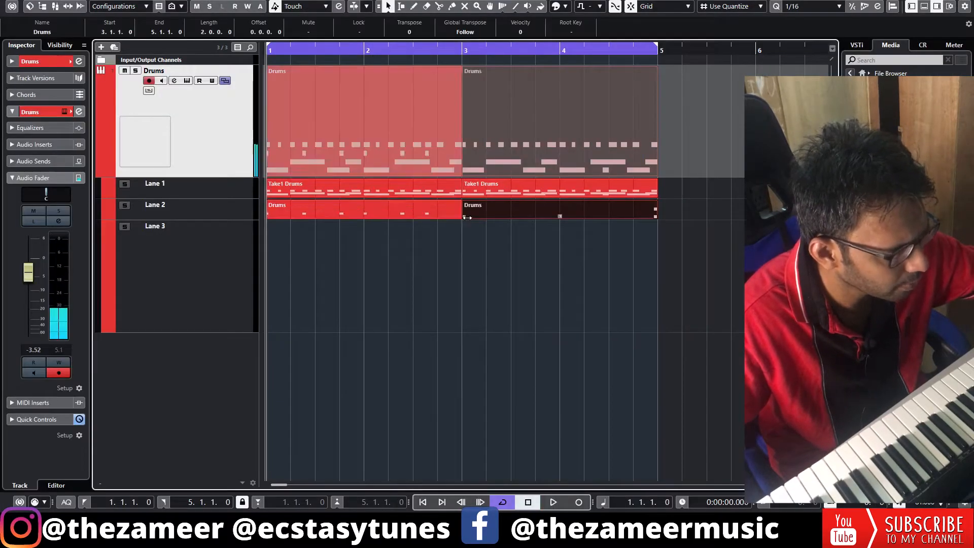
key(Delete)
key(ctrl+z)
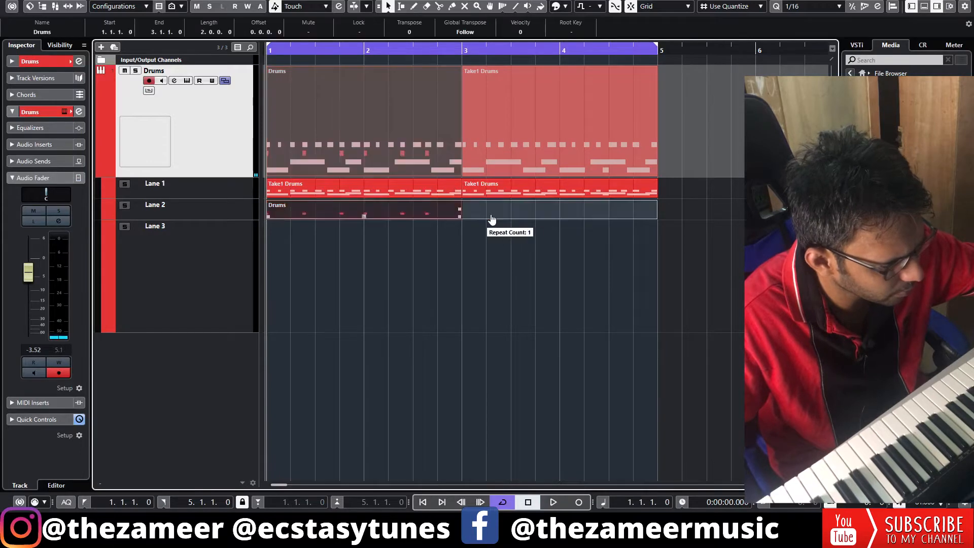
click(225, 80)
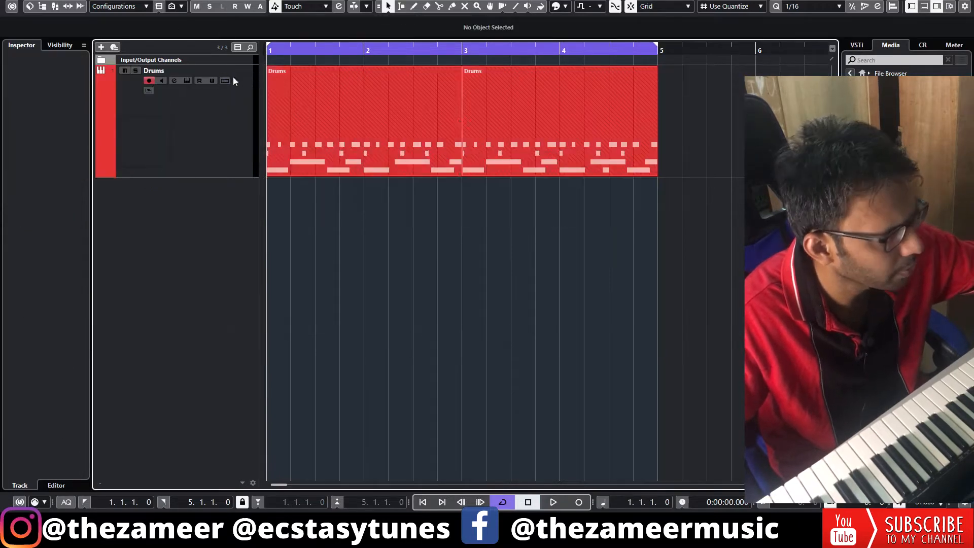
key(space)
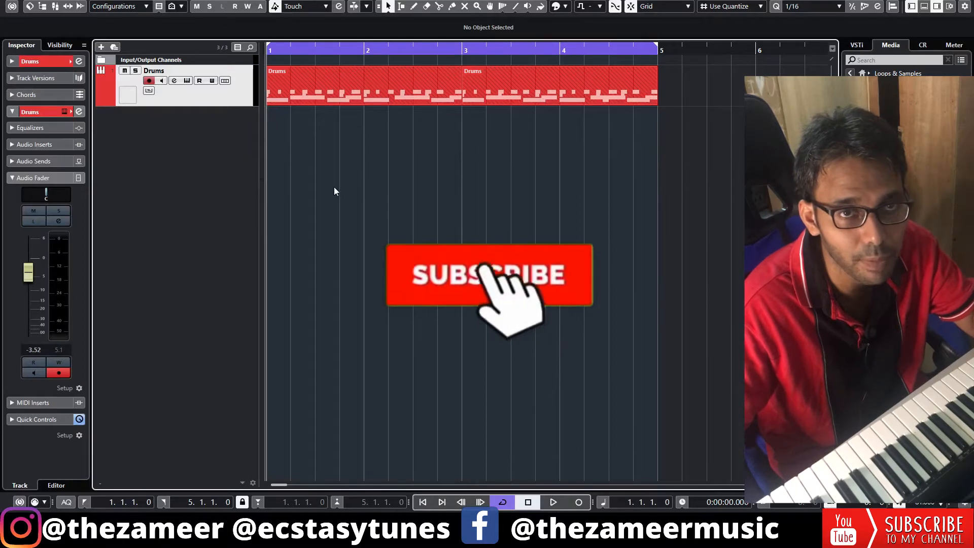
- Add a MIDI track named Rhodes routed to Kontakt 01 and record a chord take from bar 1
click(101, 47)
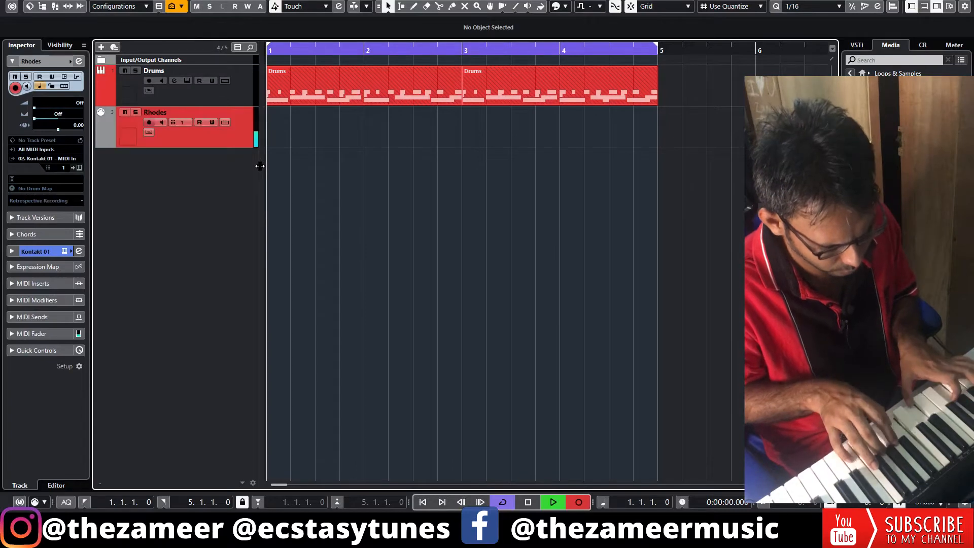
key(KP_Multiply)
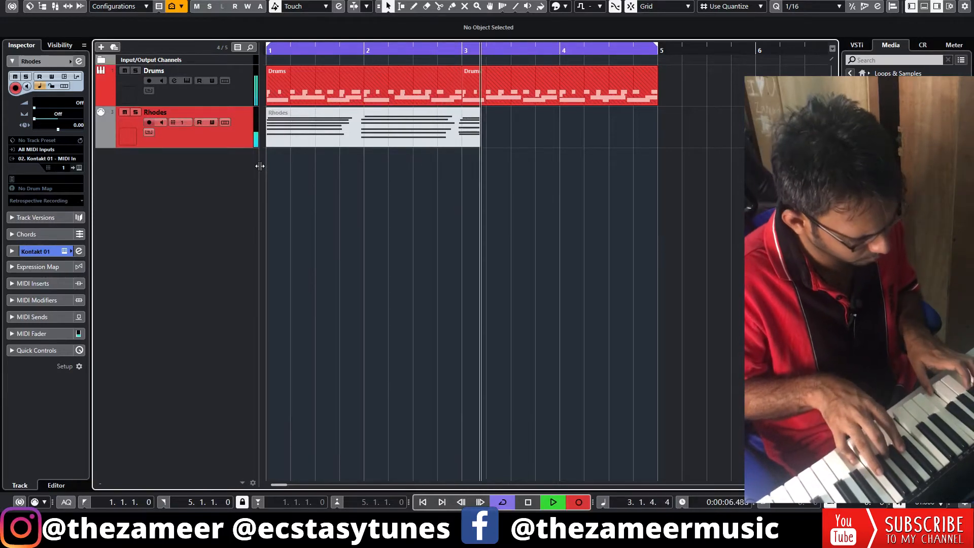
key(space)
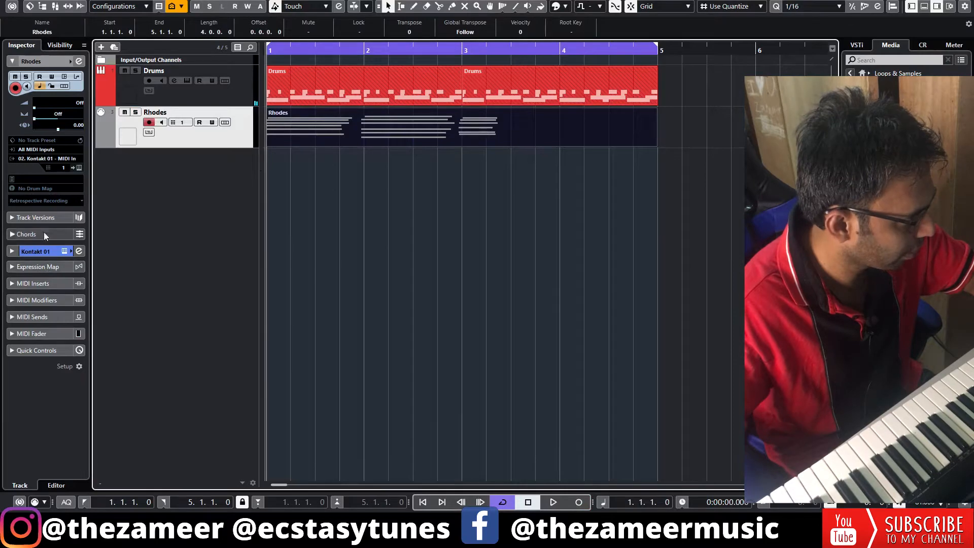
- Create a new track version on the Rhodes track and record a four-bar chord take into it
click(31, 218)
click(78, 189)
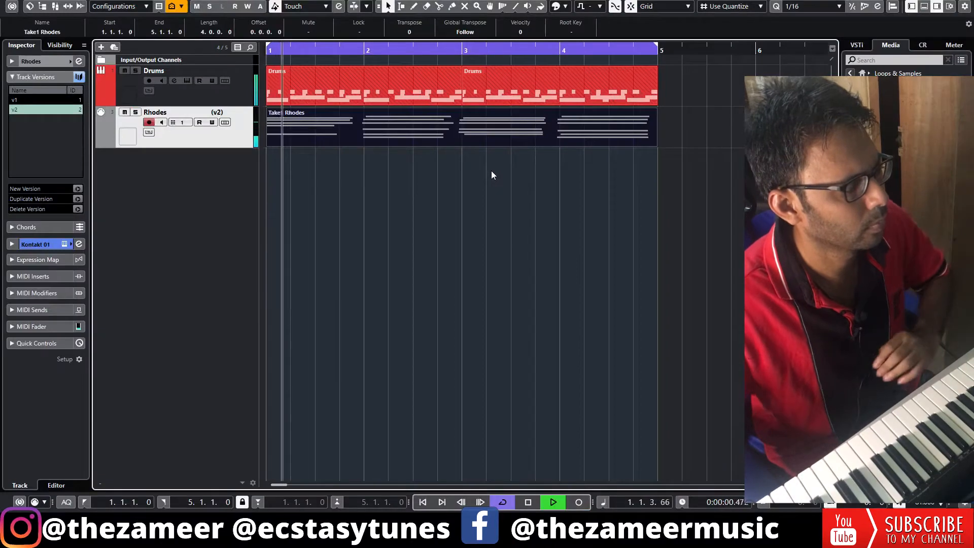
click(491, 171)
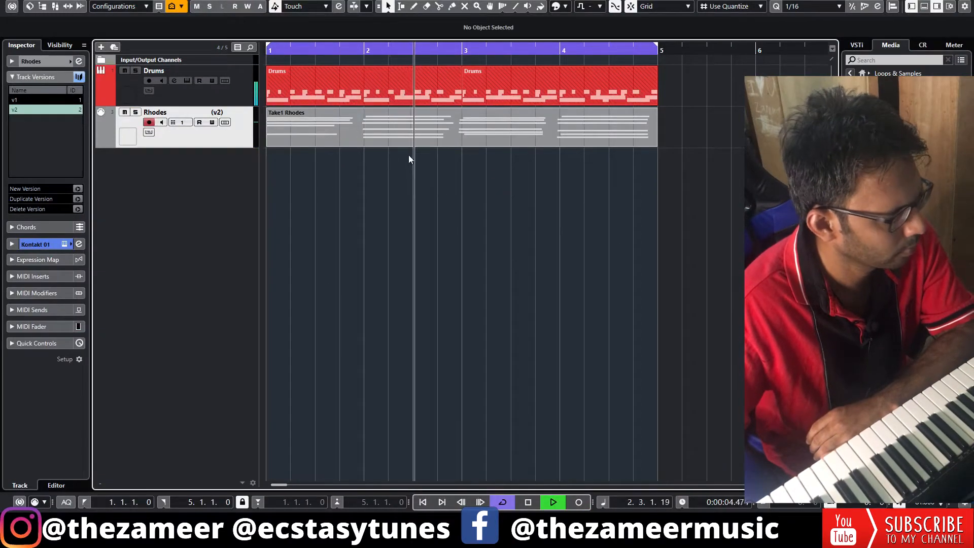
- Open the Take1 Rhodes part in its own note editor window and shift the third chord's notes later to start around bar 3
double_click(492, 145)
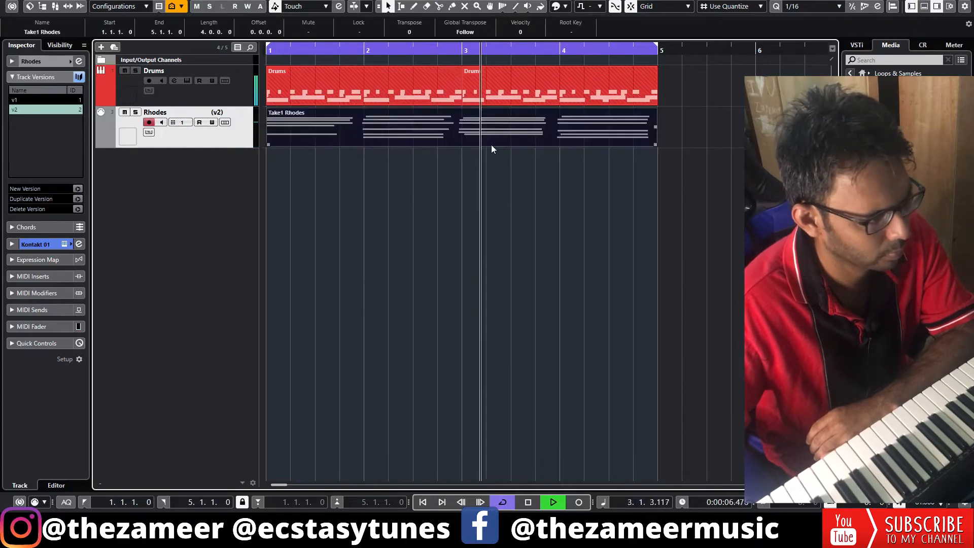
click(791, 232)
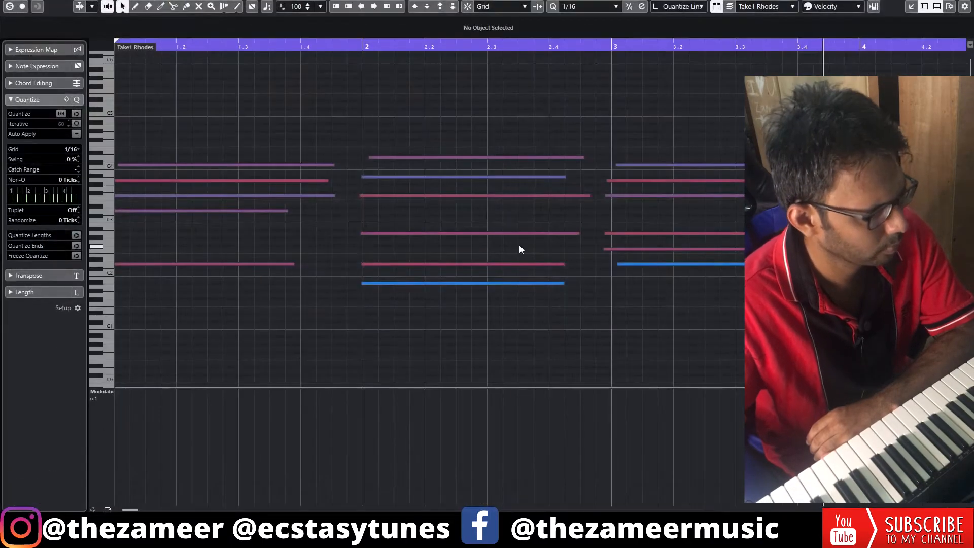
drag(629, 141, 635, 266)
- Audition the second chord's notes, lower its A2 note two semitones to G2, and play the passage back
click(396, 283)
key(space)
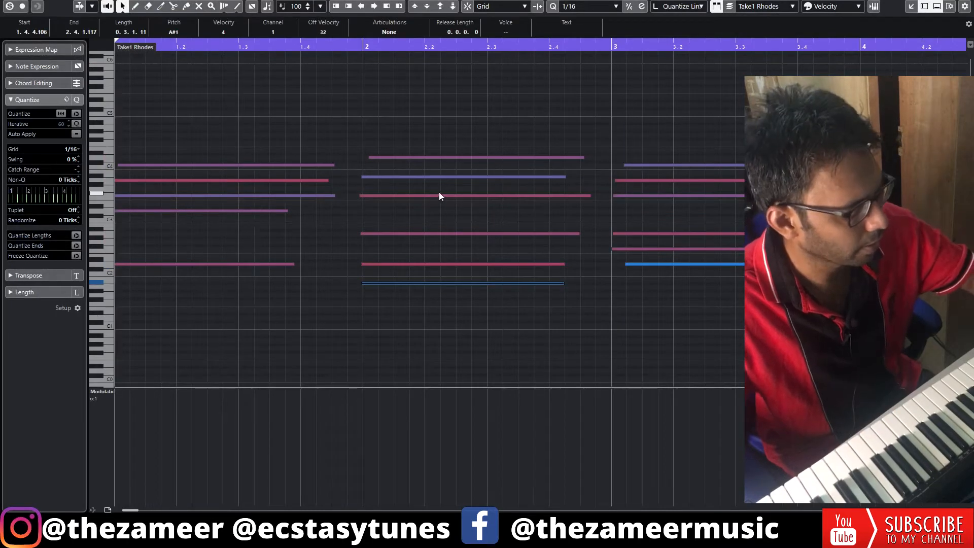
click(398, 148)
drag(413, 122, 386, 365)
click(406, 140)
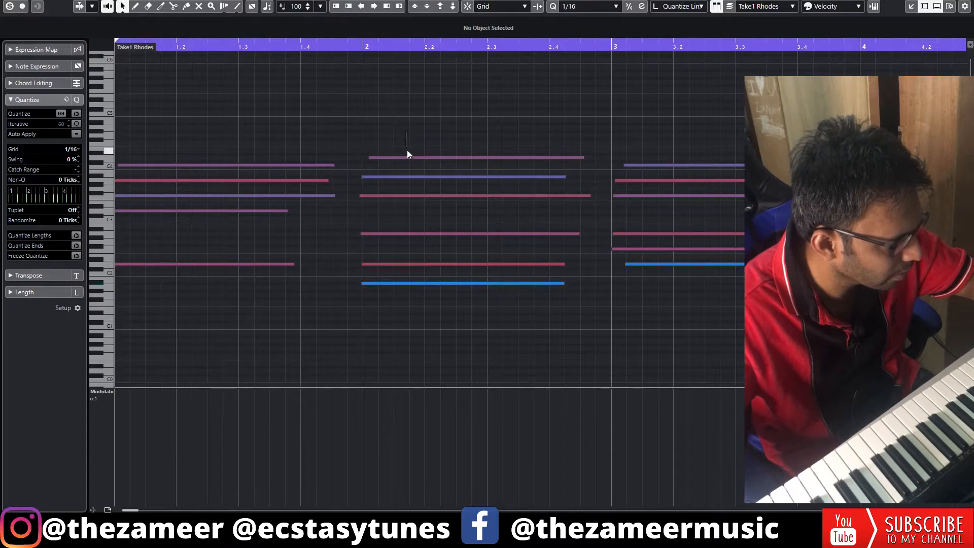
click(400, 194)
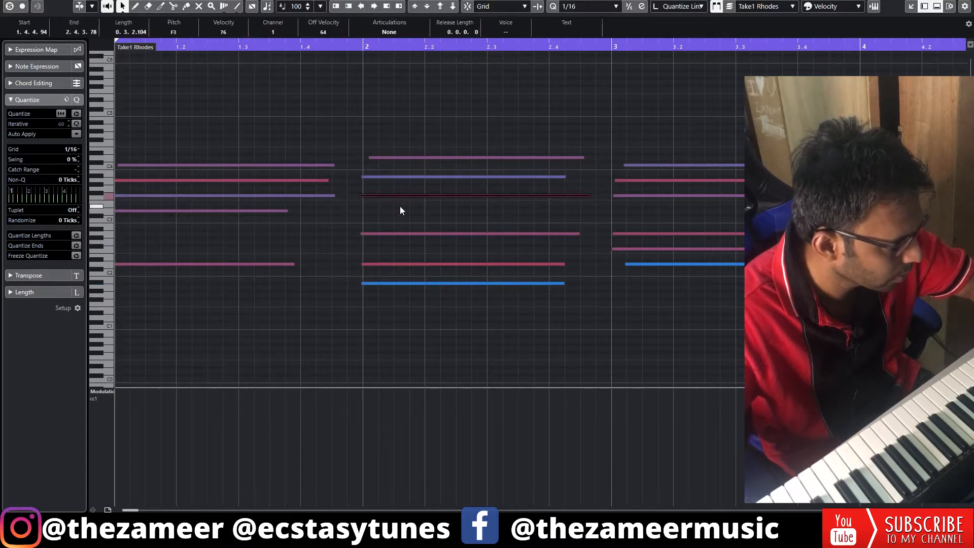
click(400, 233)
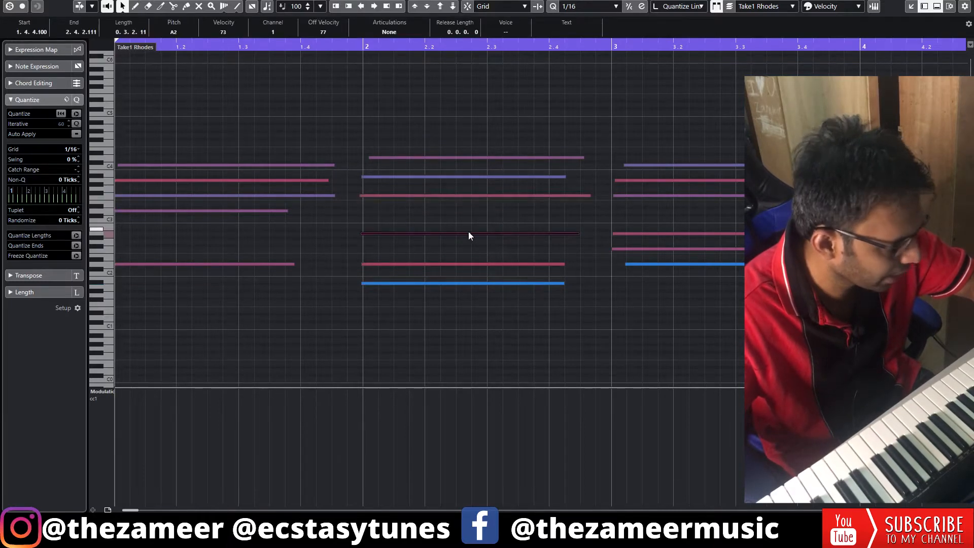
key(Down)
key(Down)
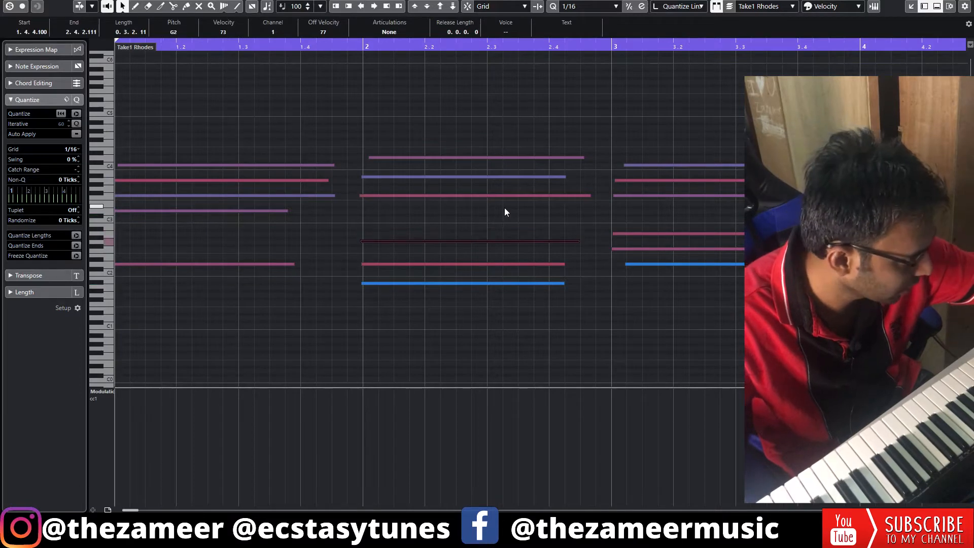
key(space)
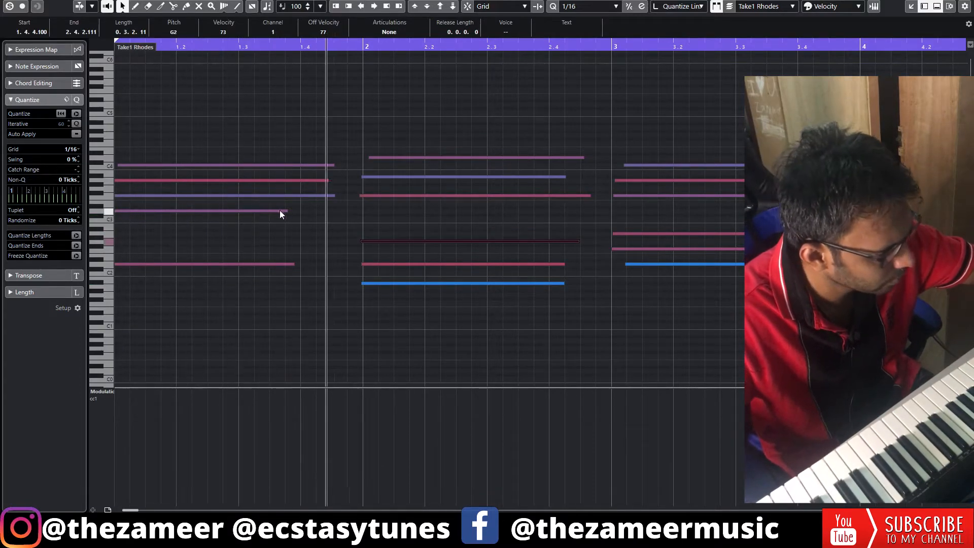
key(space)
- Lengthen the notes of the first and second chords so they sustain up to about the following chord
drag(274, 288, 190, 282)
drag(292, 264, 343, 264)
drag(532, 100, 528, 367)
click(562, 284)
click(559, 148)
drag(559, 150, 610, 258)
click(595, 268)
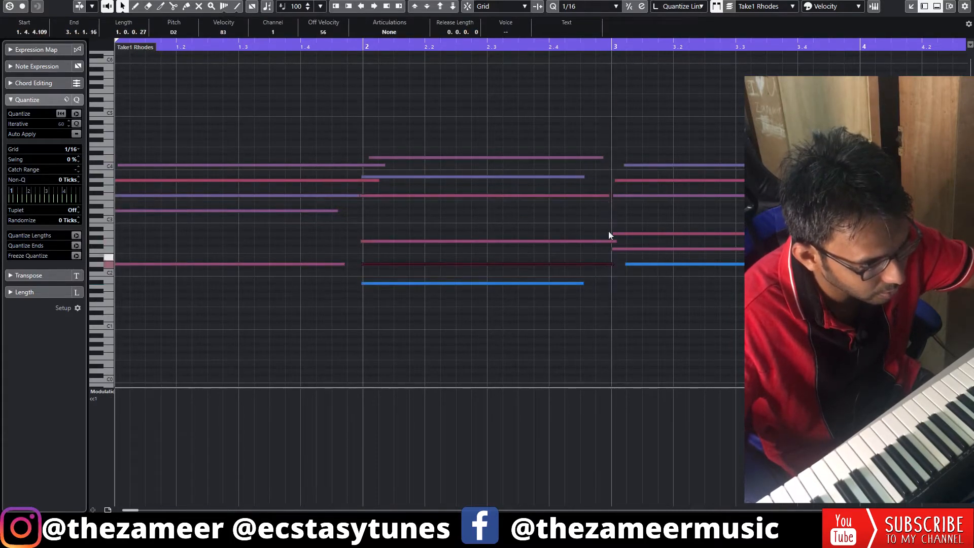
drag(583, 179, 597, 179)
drag(582, 284, 581, 283)
- Trim the second chord's D2 note to end just before bar 3 and start the third chord's D2 note earlier, around bar 3
drag(842, 144, 782, 265)
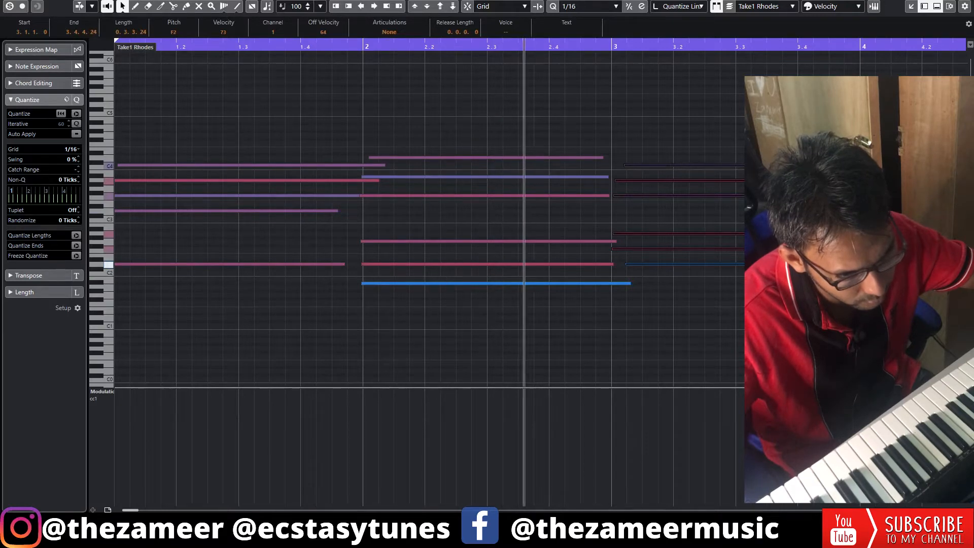
click(796, 204)
click(865, 195)
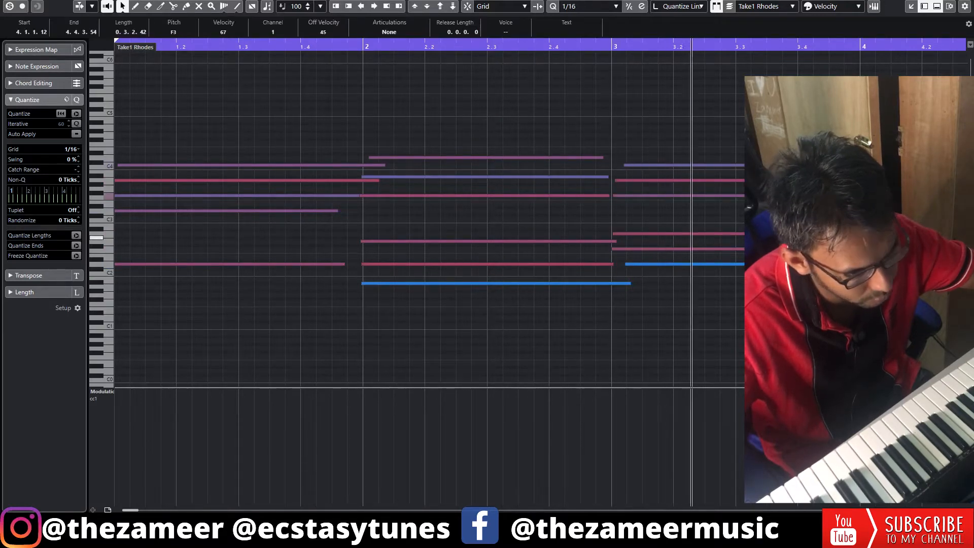
click(614, 264)
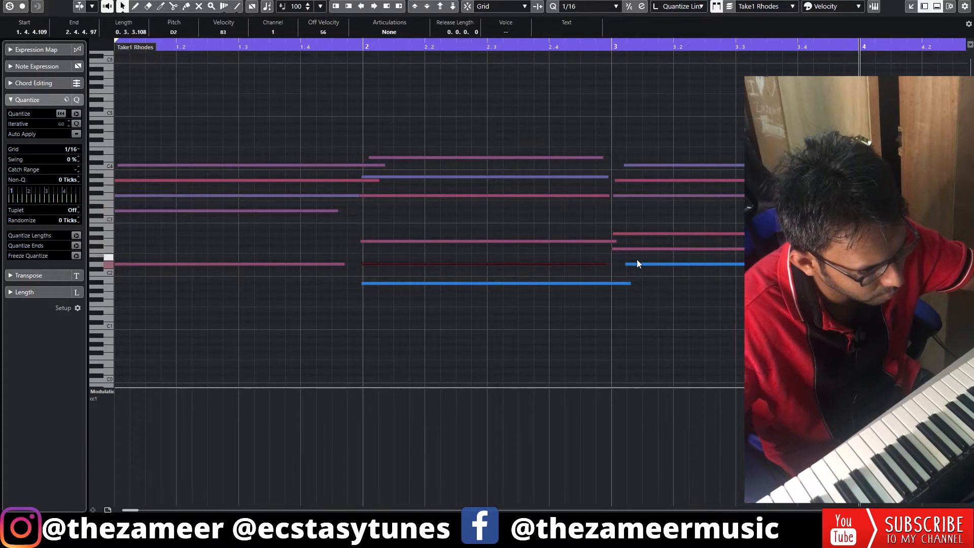
drag(629, 264, 616, 264)
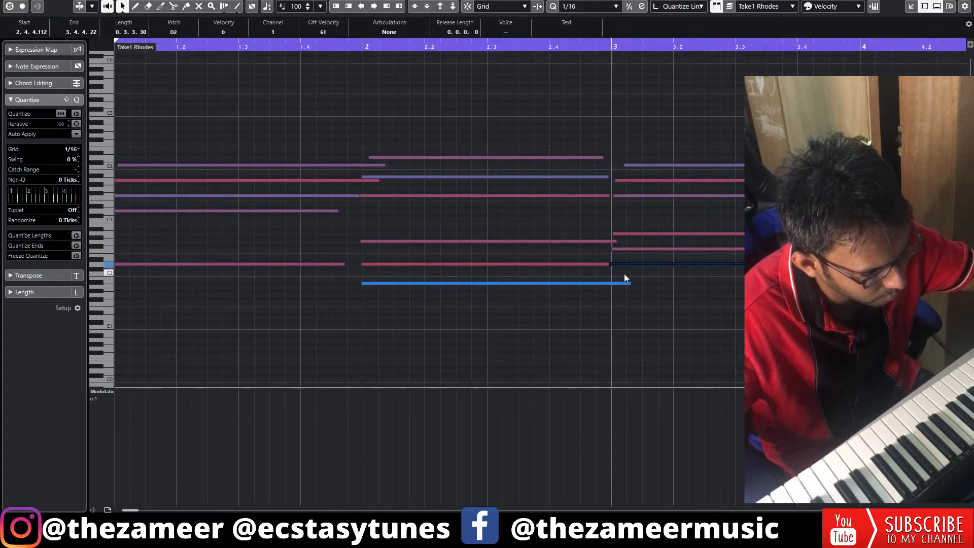
click(614, 265)
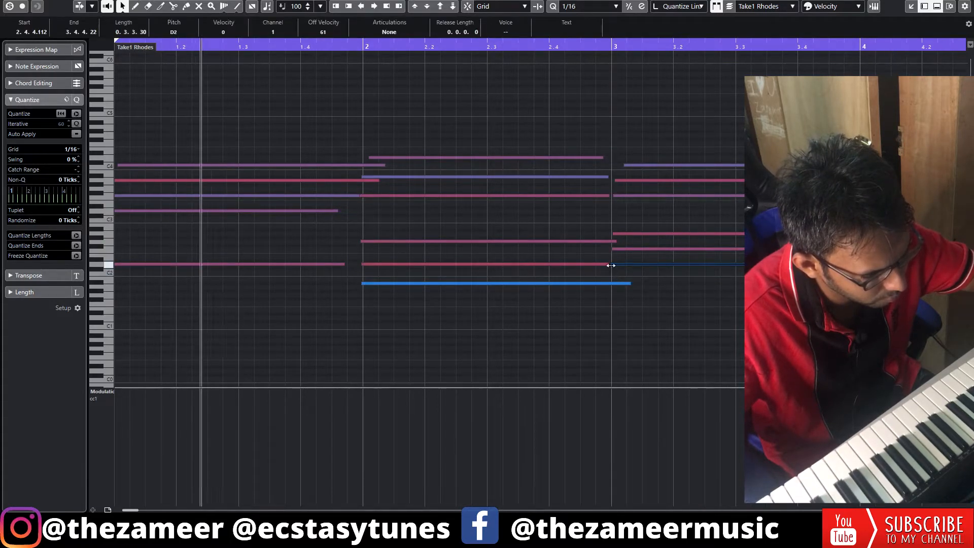
click(667, 289)
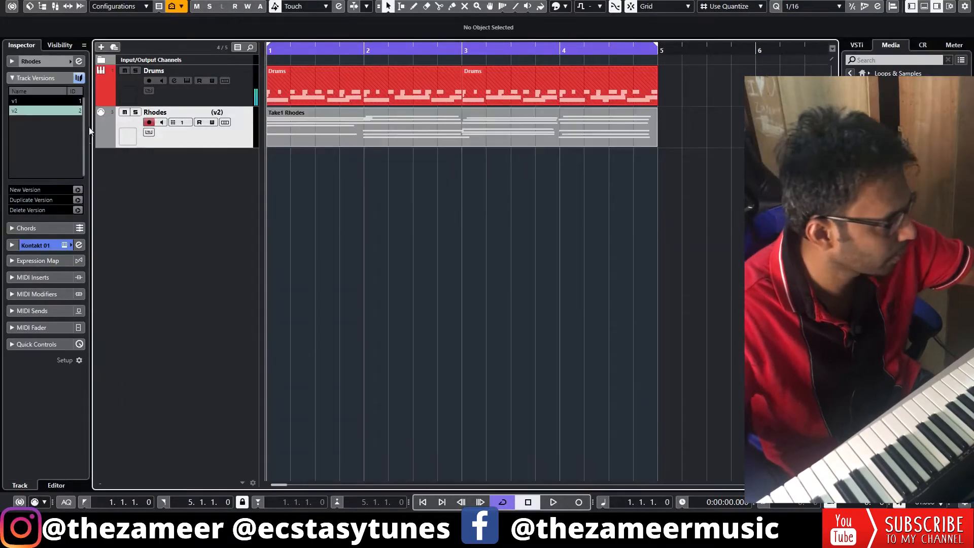
- Add a MIDI track named Sax and record a four-bar melody take from bar 1
double_click(206, 162)
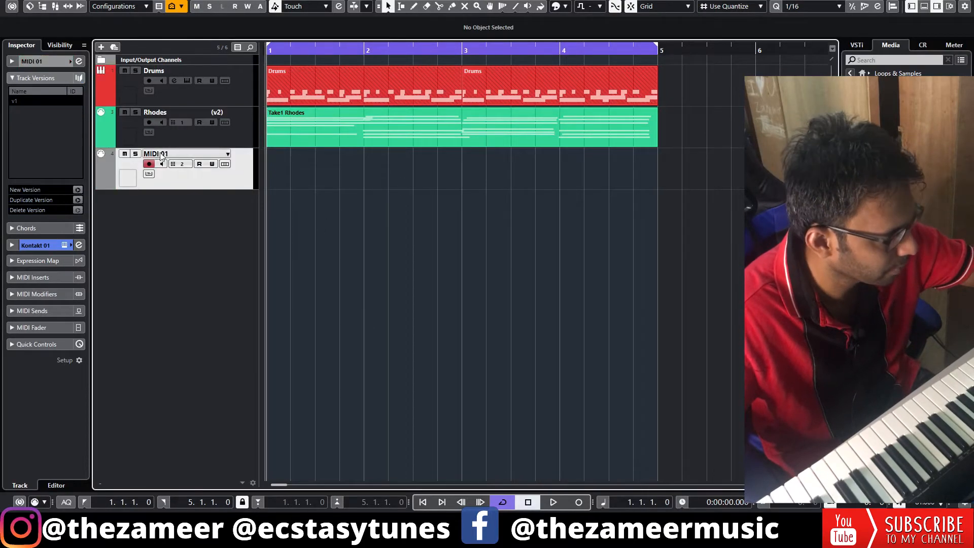
text(Sax)
key(Return)
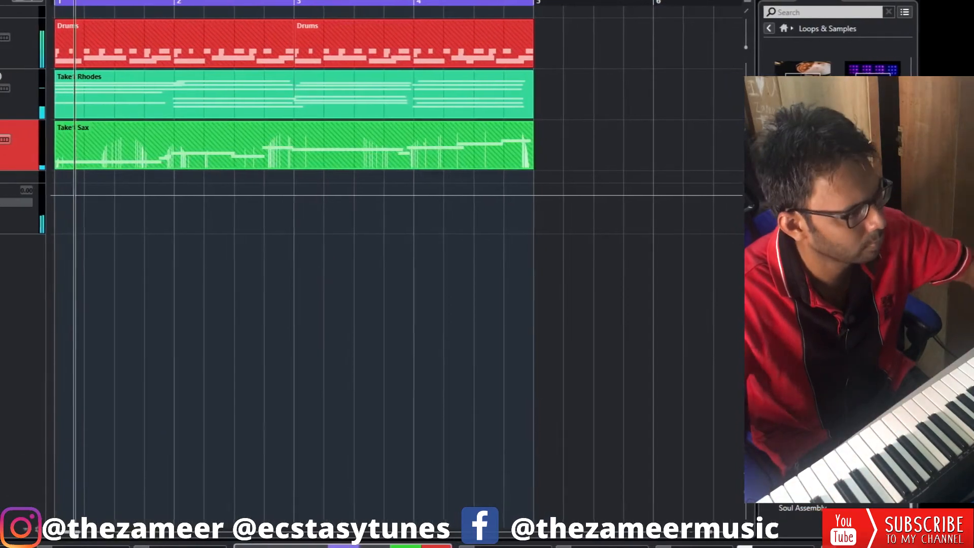
key(space)
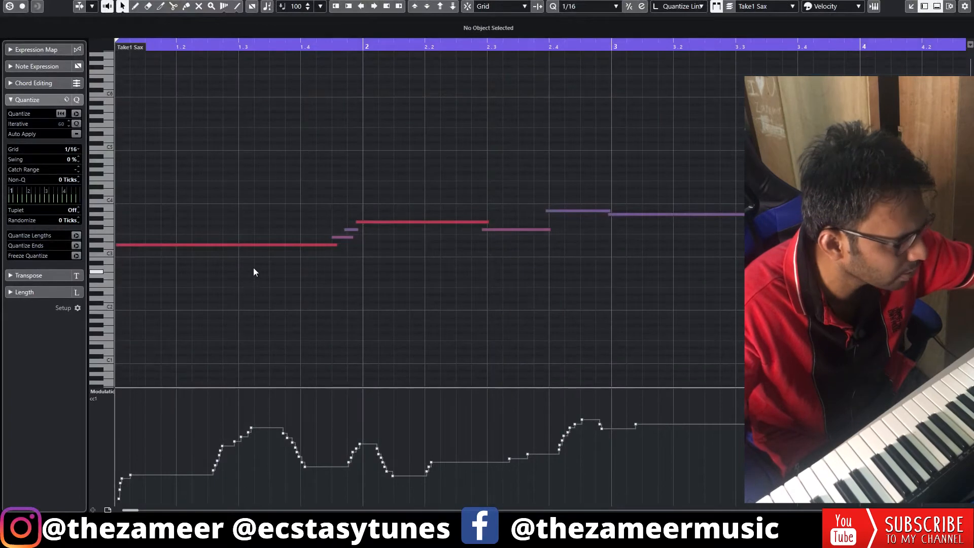
- Open the Take1 Sax part in the note editor and tighten the melody's note timing, including the notes meeting near the last beat of bar 2
key(space)
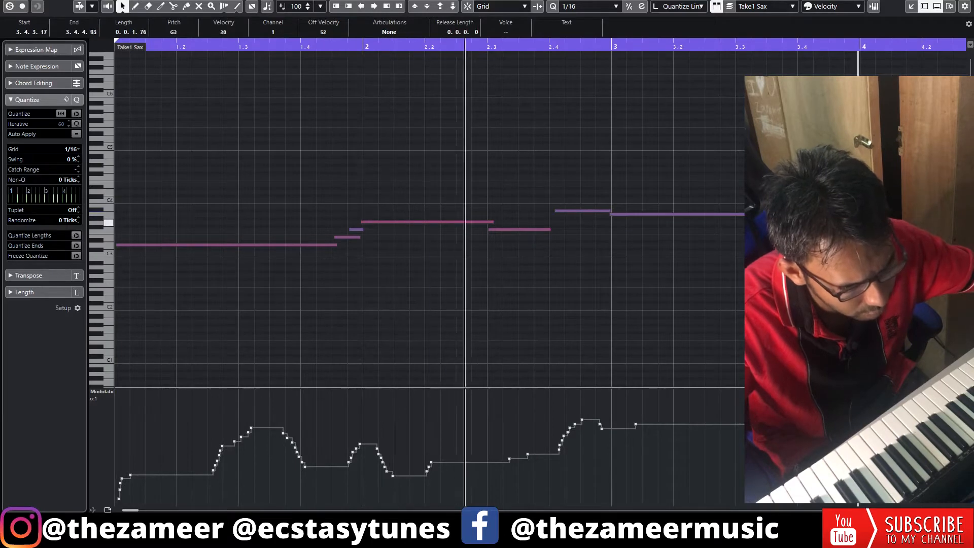
drag(557, 211, 546, 229)
click(577, 255)
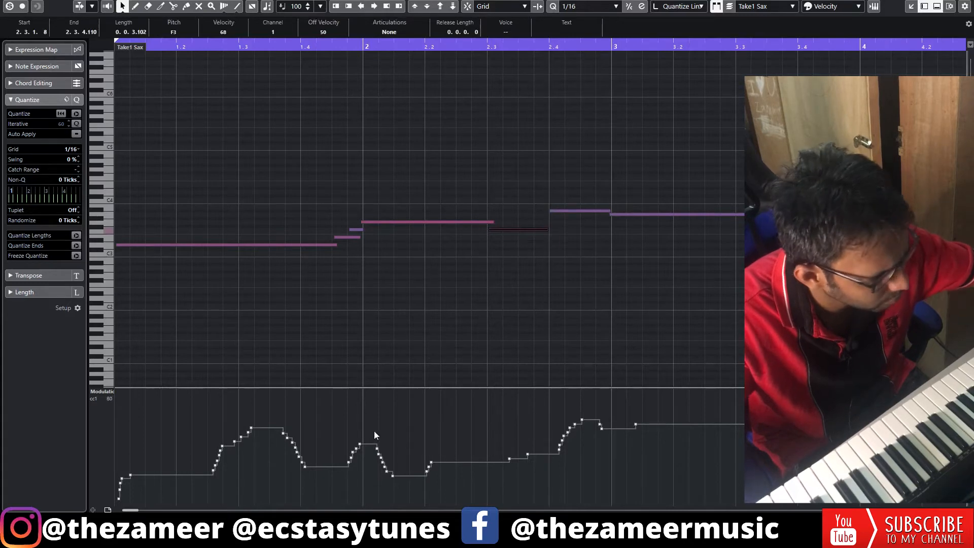
- Redraw the sax part's modulation (CC1) as a smooth four-bar curve that dips in bar 4 and rises slightly at the end
mouse_move(121, 496)
mouse_down()
mouse_move(298, 417)
mouse_move(374, 448)
mouse_move(447, 432)
mouse_move(515, 444)
mouse_move(742, 423)
mouse_up()
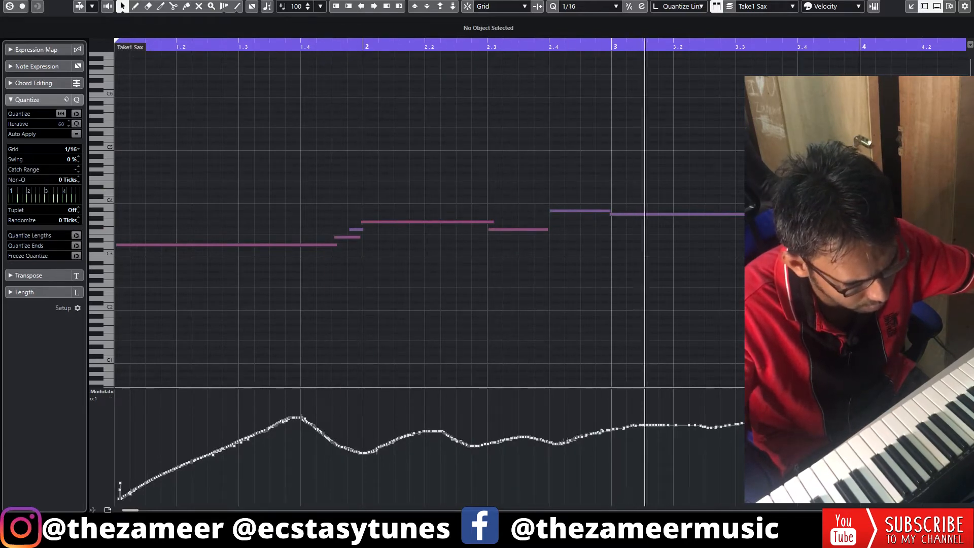
key(g)
key(g)
mouse_move(422, 433)
mouse_down()
mouse_move(530, 449)
mouse_move(552, 479)
mouse_up()
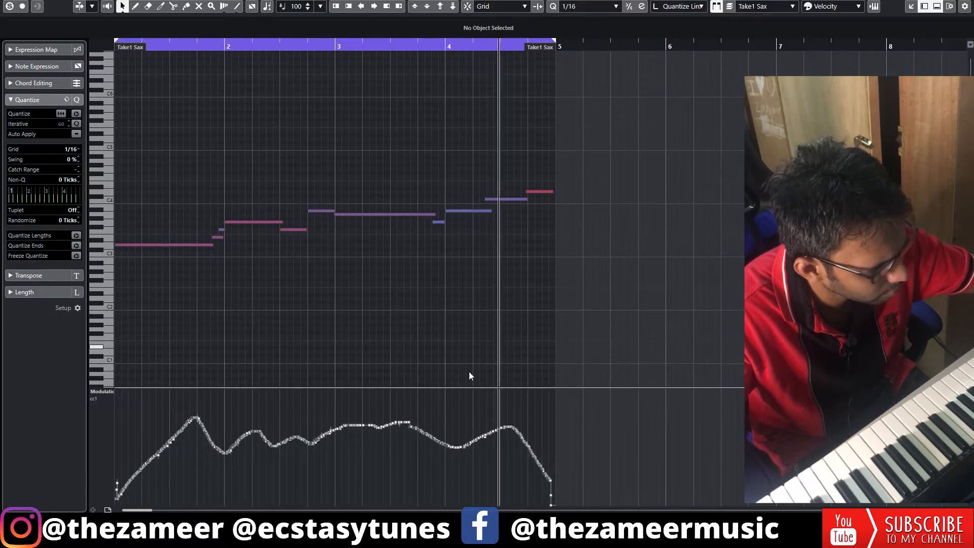
mouse_move(436, 436)
mouse_down()
mouse_move(515, 474)
mouse_move(552, 454)
mouse_up()
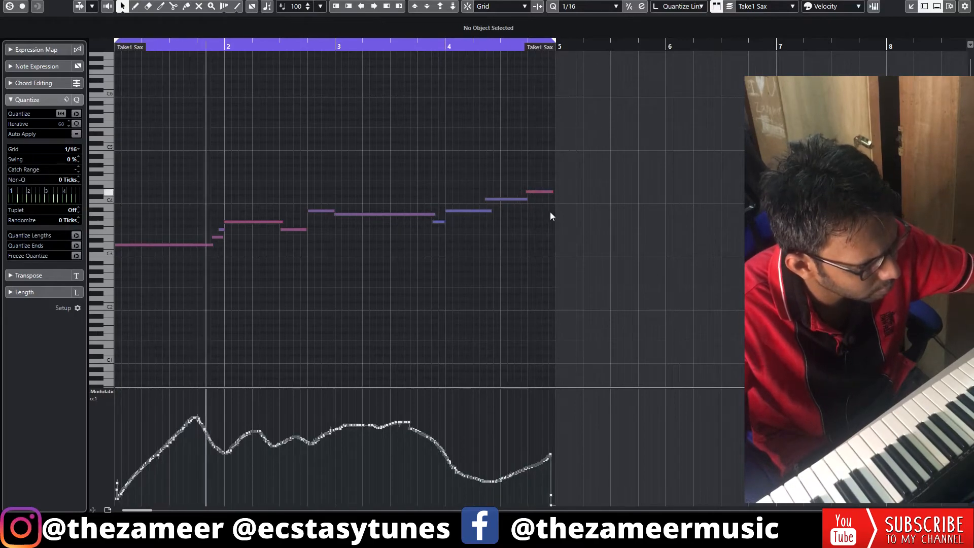
- Start the last sax note slightly later, around beat 4 of bar 4
drag(527, 192, 529, 191)
click(536, 176)
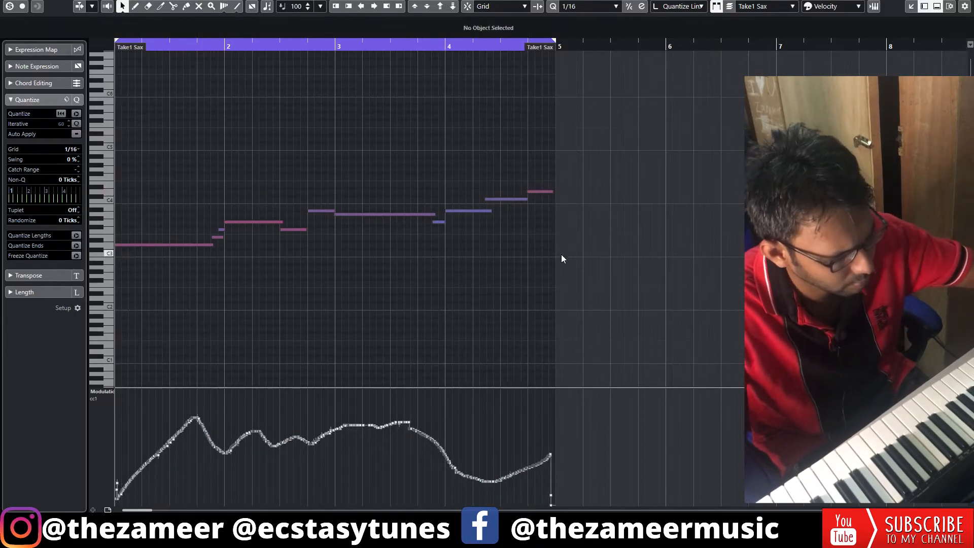
key(space)
- Add a MIDI track named Harp, record a four-bar take on it, and listen back with the other tracks
key(Return)
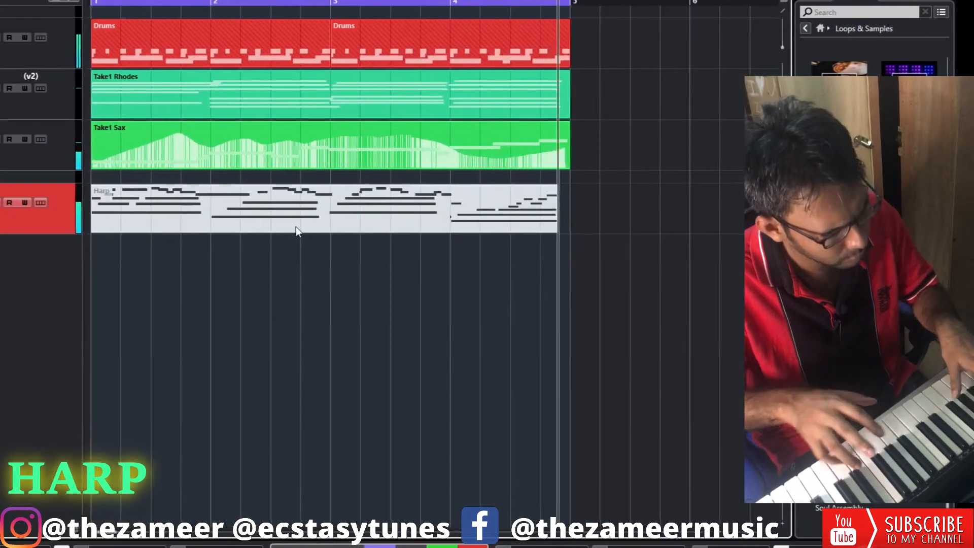
key(space)
key(space)
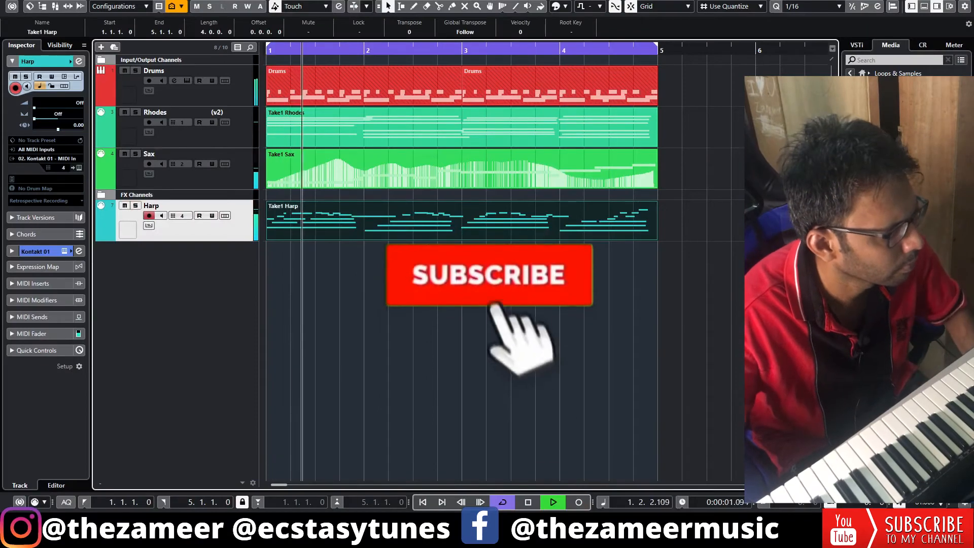
click(435, 269)
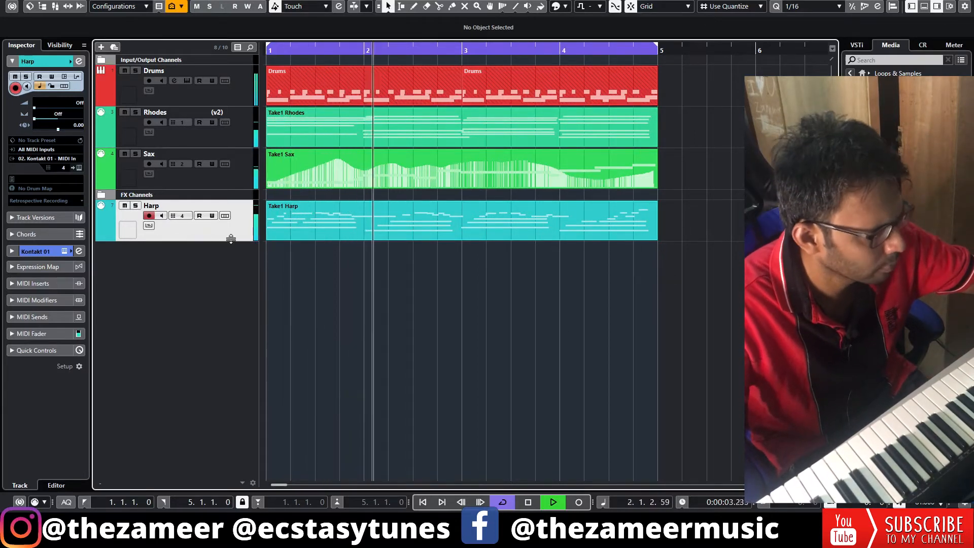
key(space)
- Add a MIDI track named violins, record a four-bar take on it, and colour the track yellow
click(228, 196)
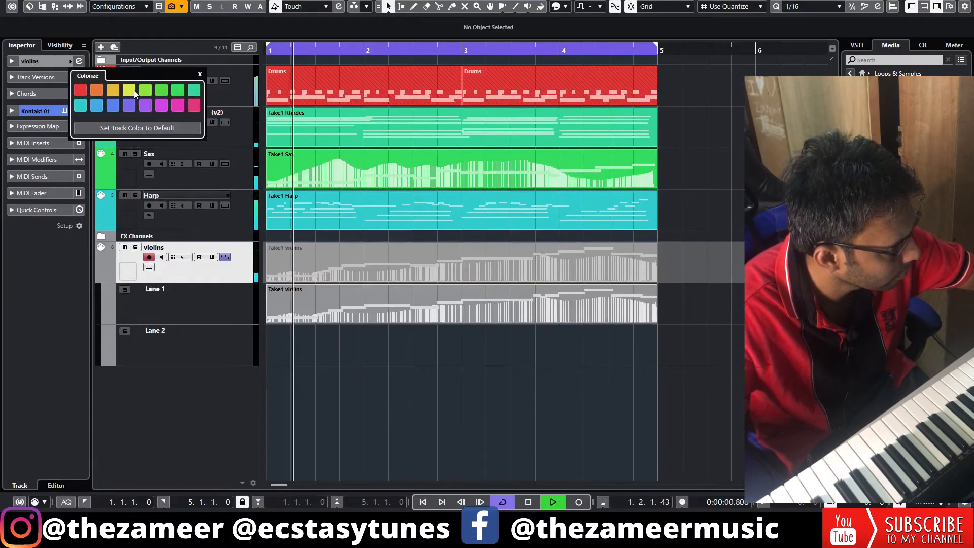
click(134, 93)
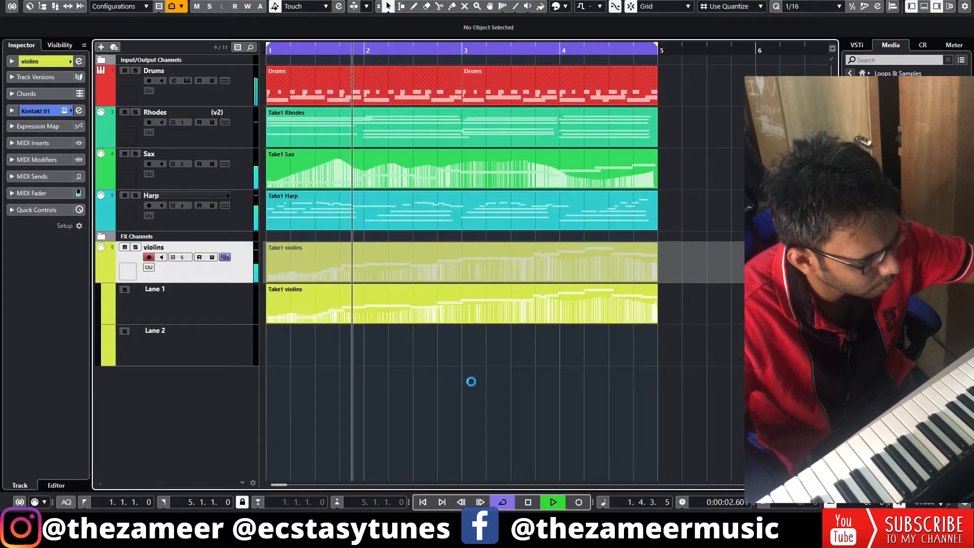
key(space)
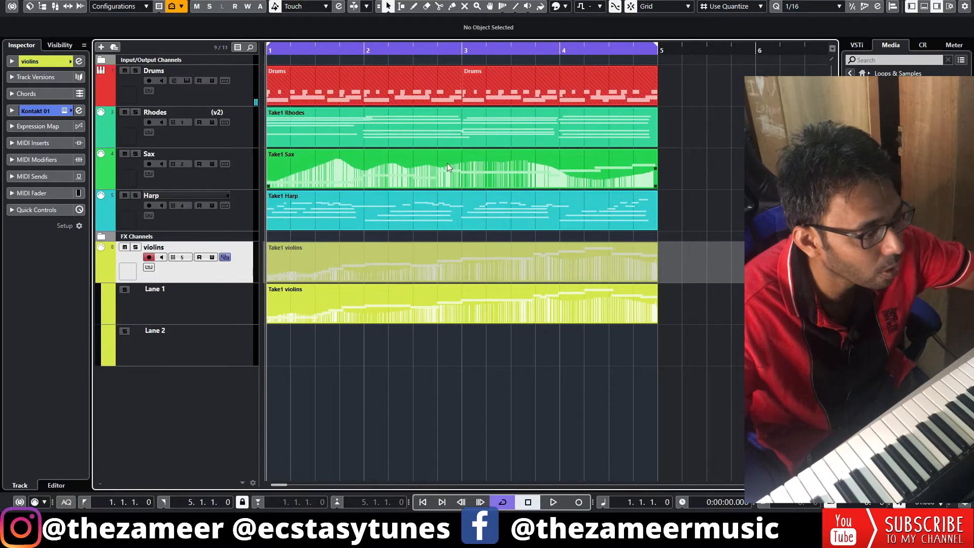
click(444, 133)
click(461, 177)
shift+click(462, 210)
shift+click(462, 309)
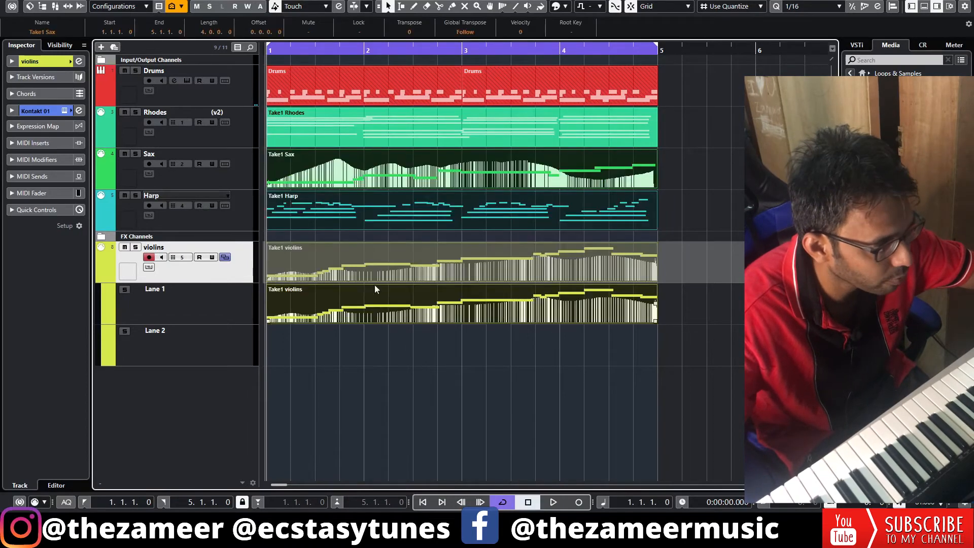
click(446, 371)
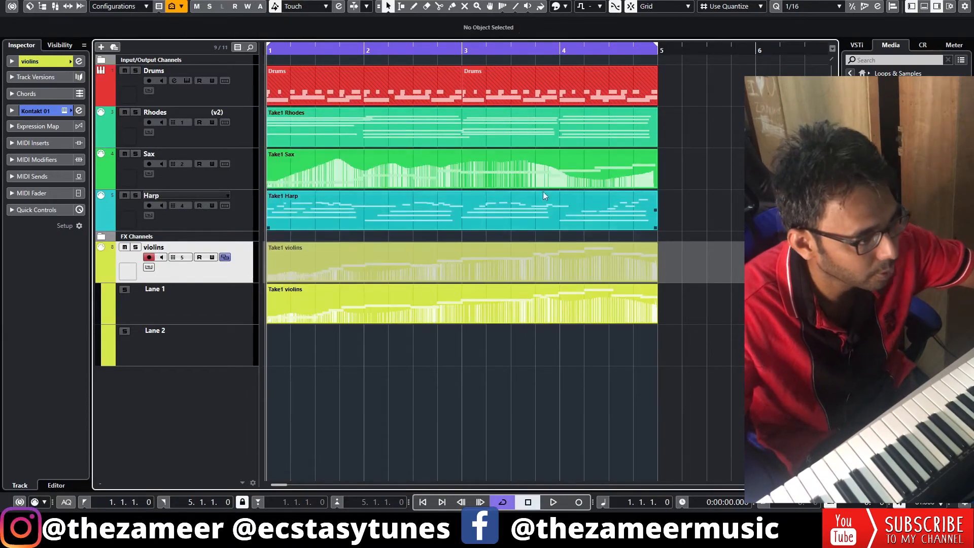
- Select the Rhodes, Sax, Harp and violins parts together and open the Render in Place settings for them
click(523, 178)
shift+click(415, 127)
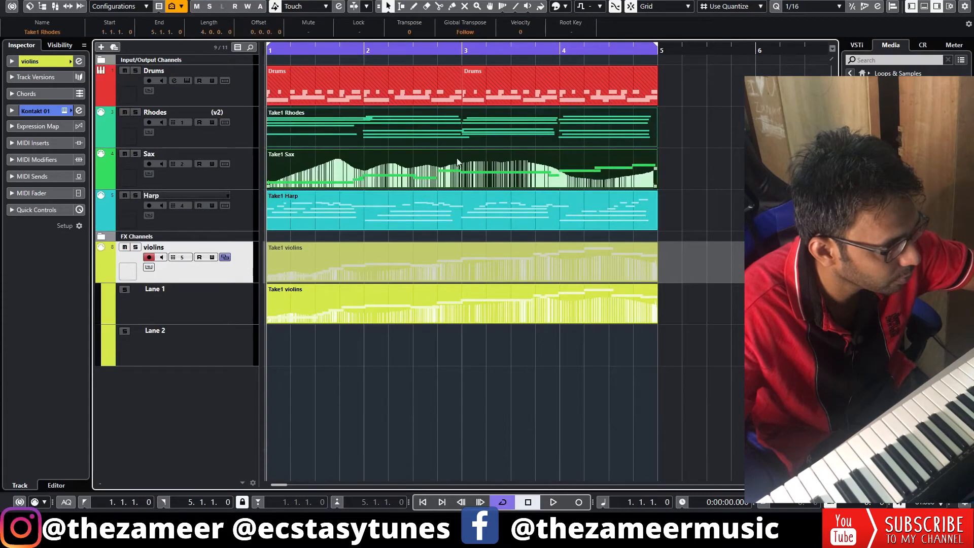
shift+click(485, 215)
shift+click(513, 300)
right_click(492, 307)
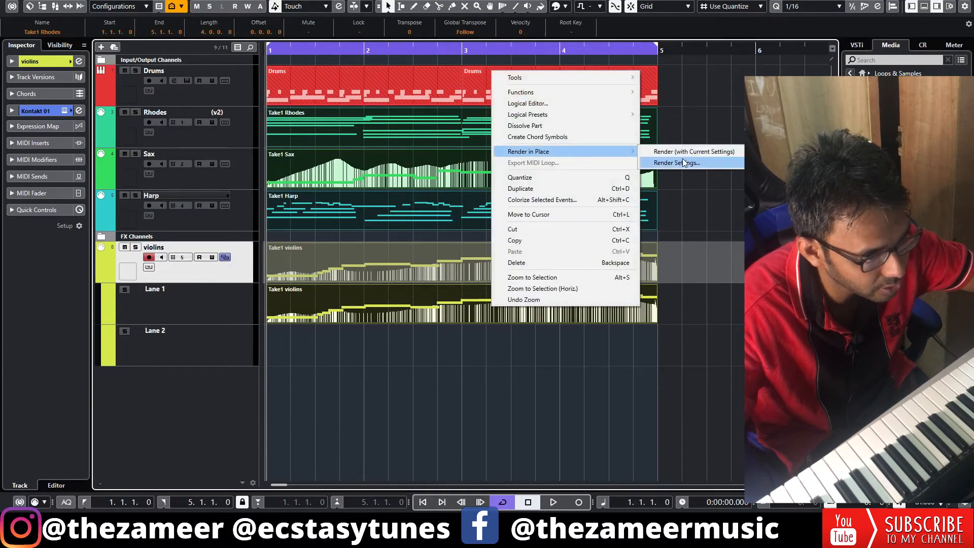
click(677, 163)
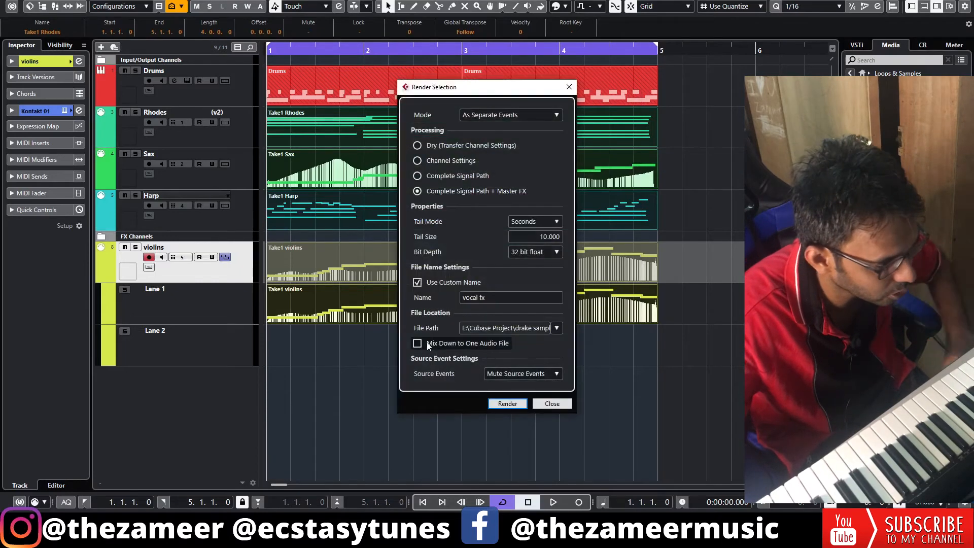
- Render the selected parts mixed down to one audio file with the custom name samples
click(421, 343)
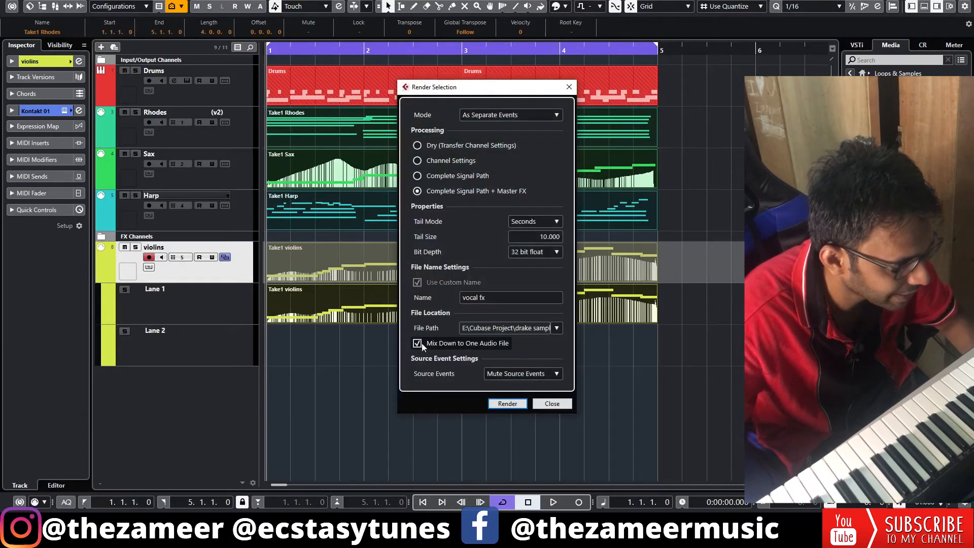
click(506, 299)
text(sam)
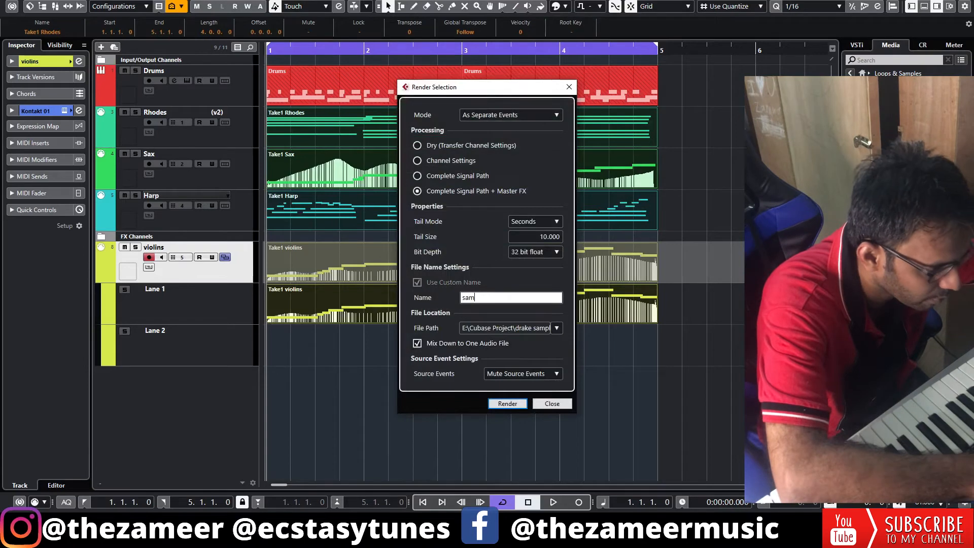
text(ples)
key(Return)
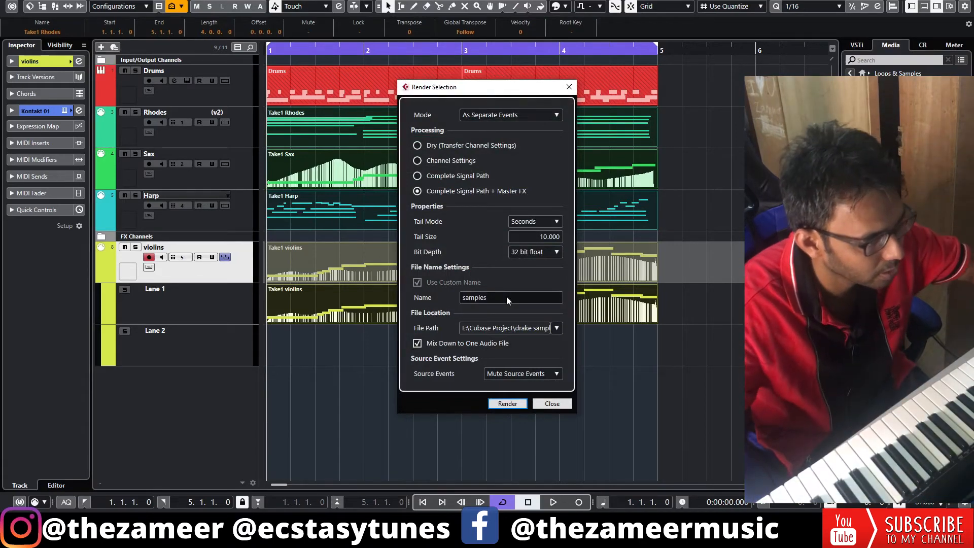
click(506, 404)
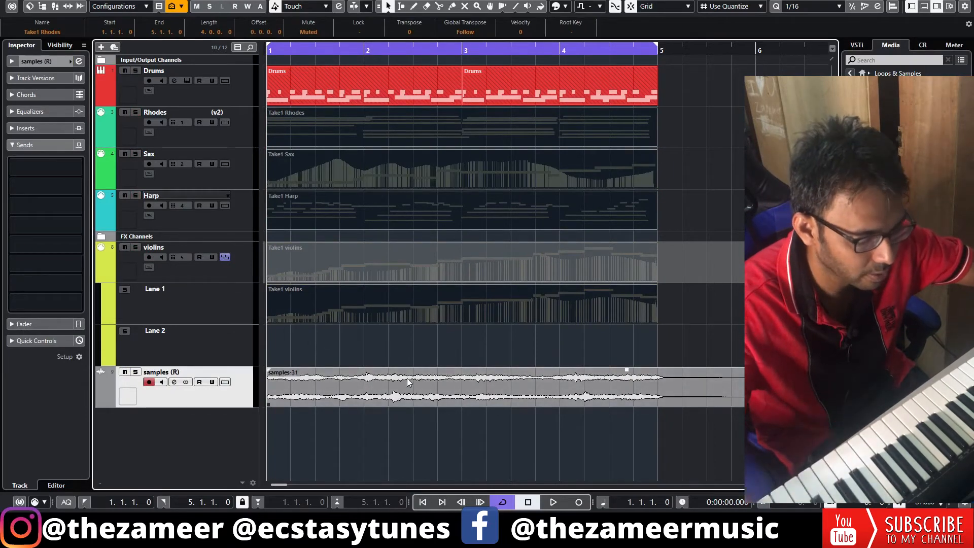
- Play back the rendered samples audio together with the drums over the four bars
key(space)
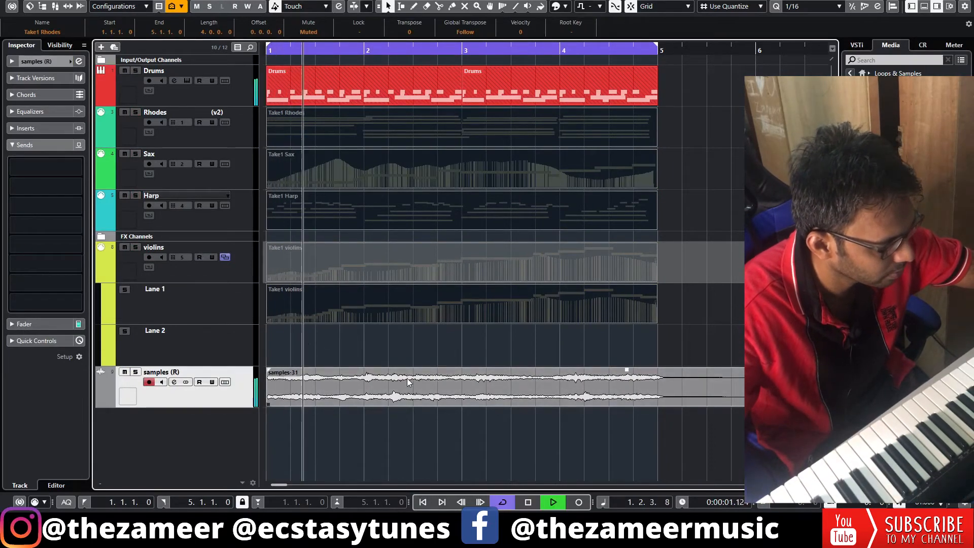
click(680, 395)
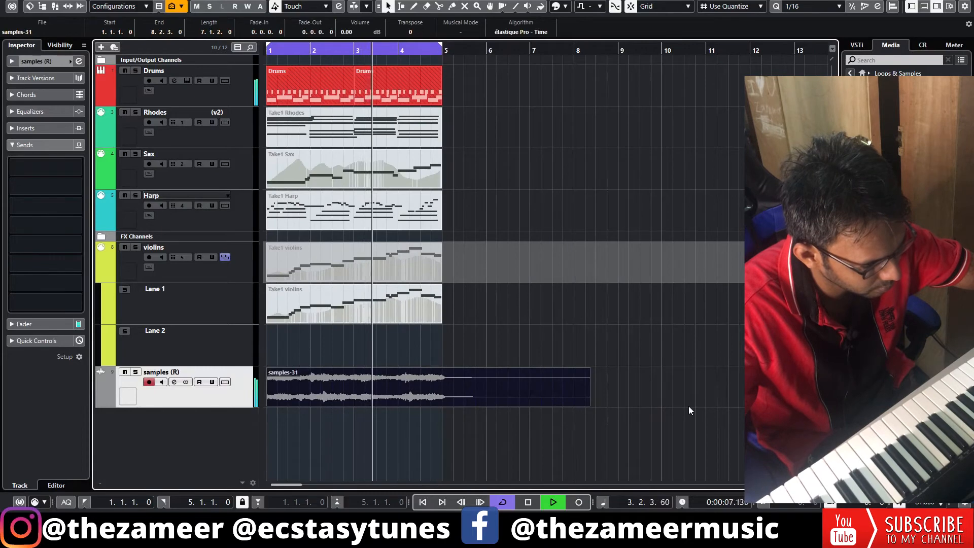
scroll(551, 379, up, 2)
scroll(551, 379, down, 2)
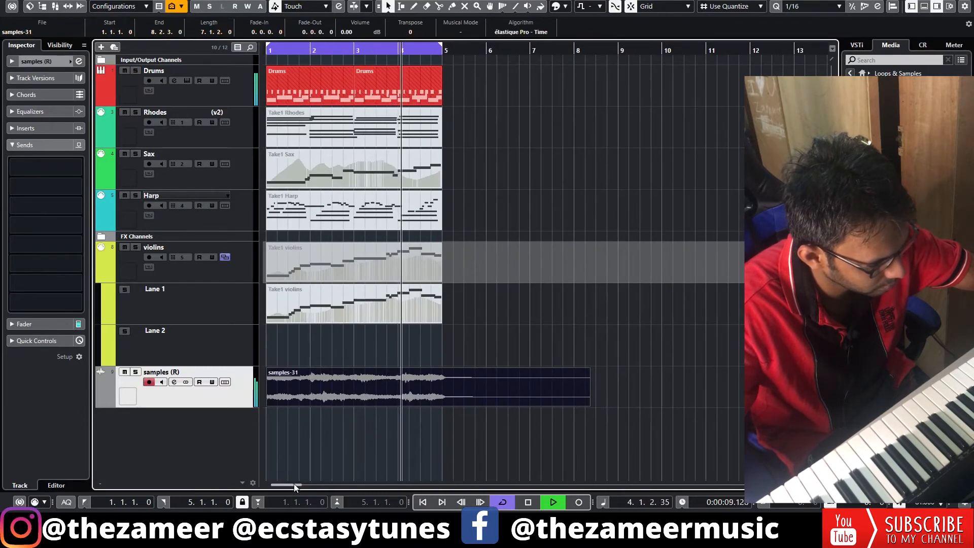
click(320, 453)
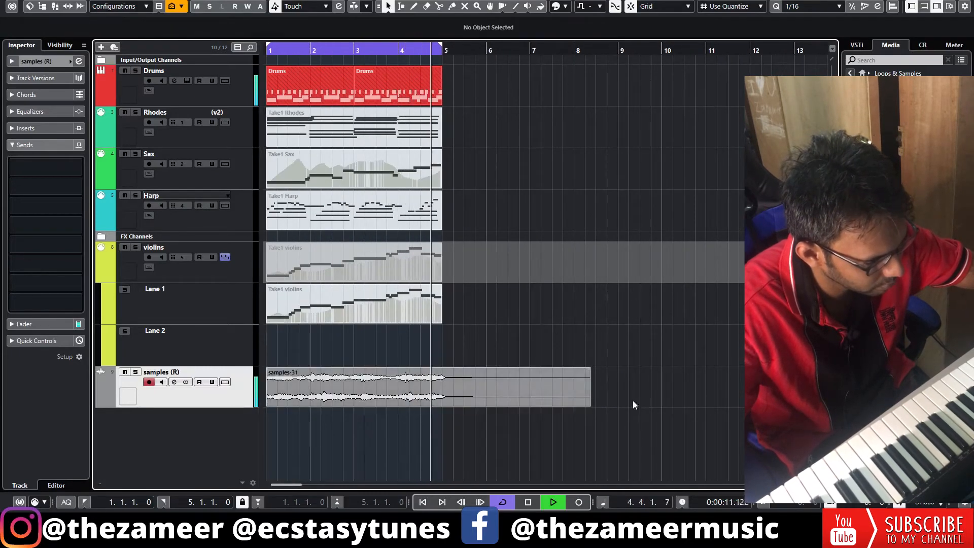
key(space)
- Record a four-bar Serato Sample 01 part from the rendered samples audio and open it for note editing
click(378, 391)
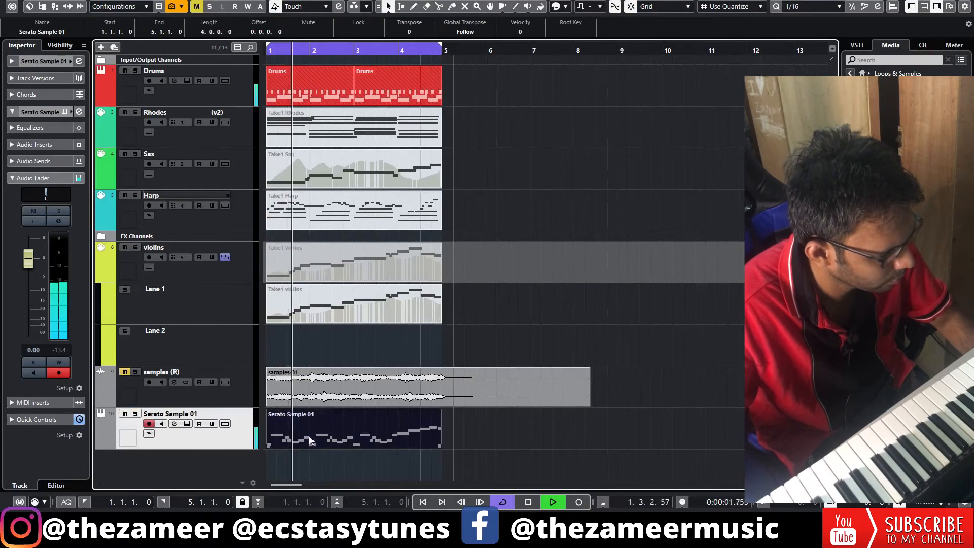
double_click(309, 436)
click(818, 232)
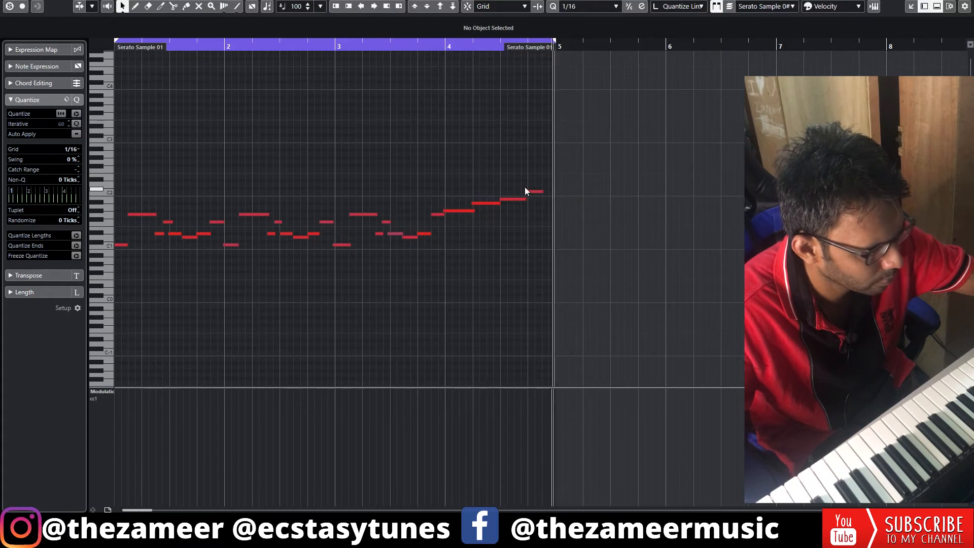
- Lower the last two notes of bar 4 in the Serato Sample 01 part
drag(515, 199, 549, 206)
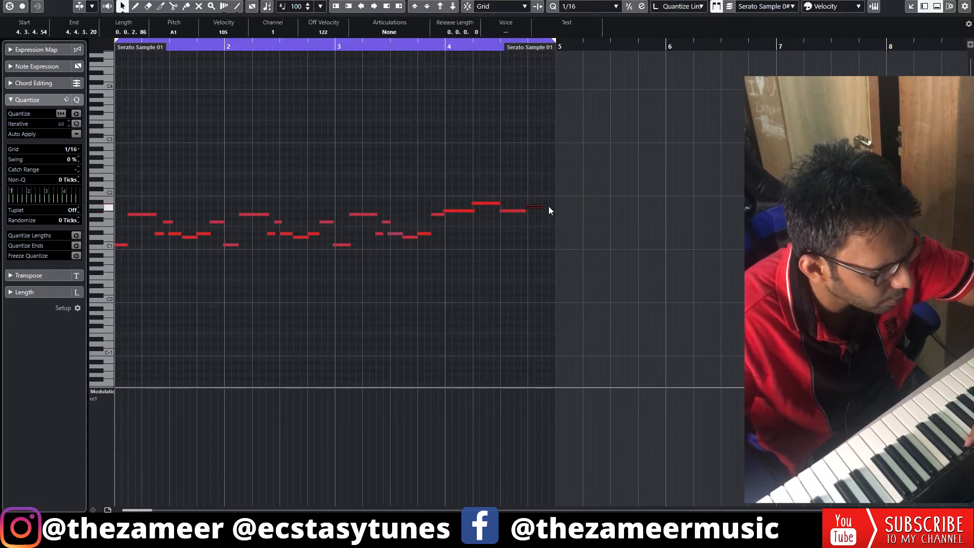
key(Down)
key(Down)
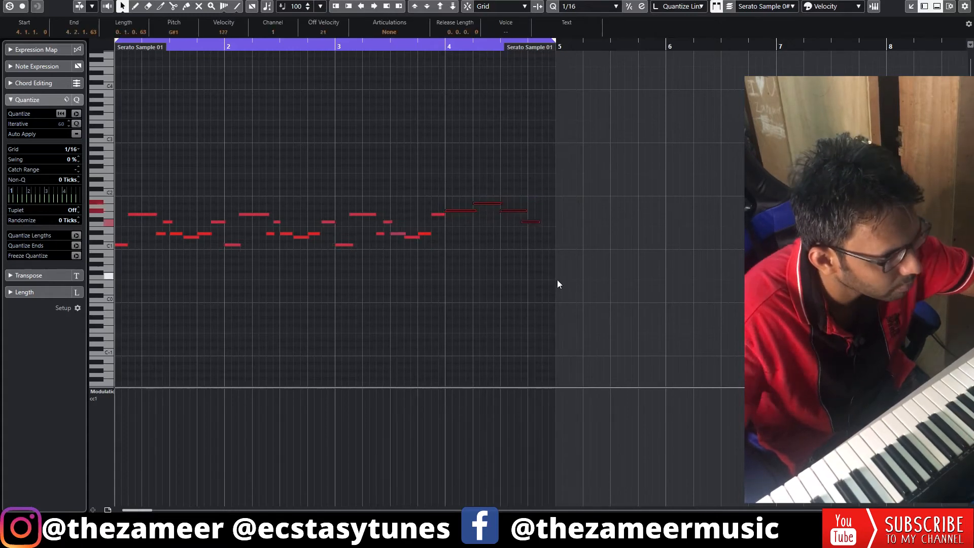
- Record a four-bar take on the bass track and set the quantize value for its notes to 1/32
key(space)
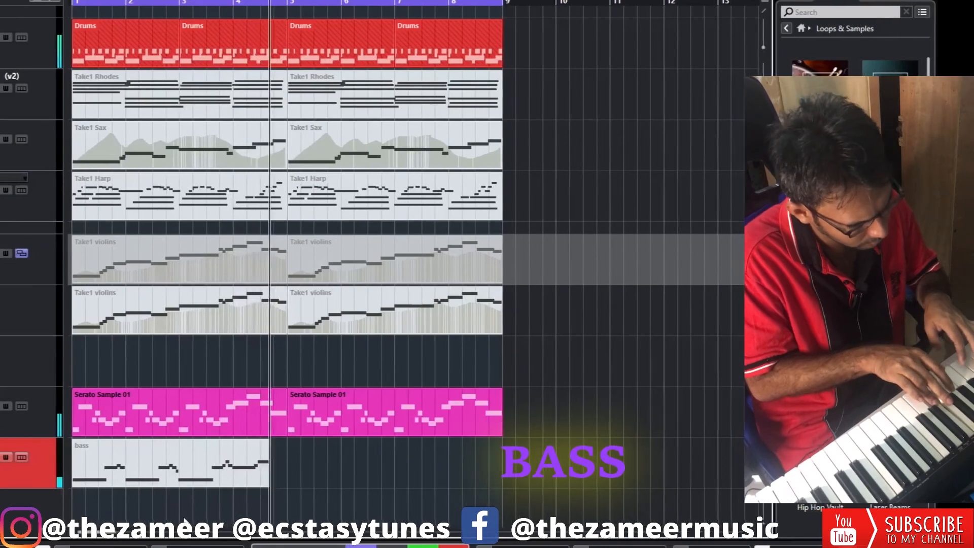
key(space)
click(598, 75)
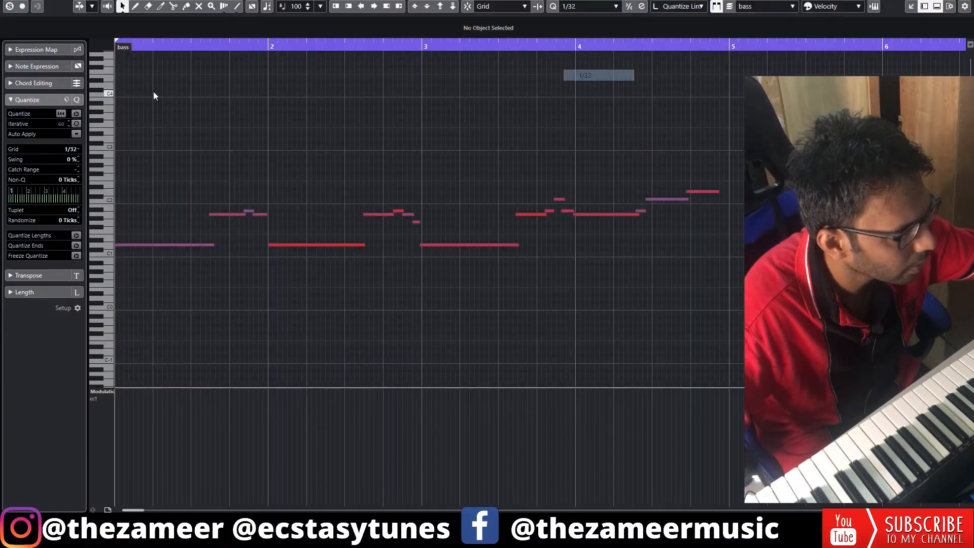
- Play back bar 1 of the bass part and quantize the long note at the start of bar 2
drag(189, 46, 189, 85)
drag(486, 46, 478, 28)
key(space)
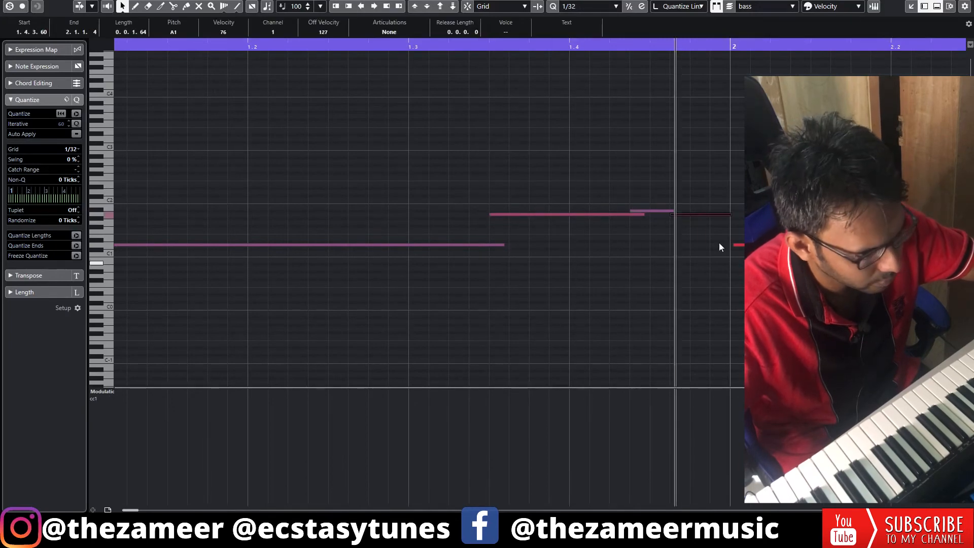
click(734, 245)
- Quantize the short bass notes at the end of bar 2 and the long note that starts bar 3
scroll(756, 269, down, 5)
drag(527, 186, 564, 228)
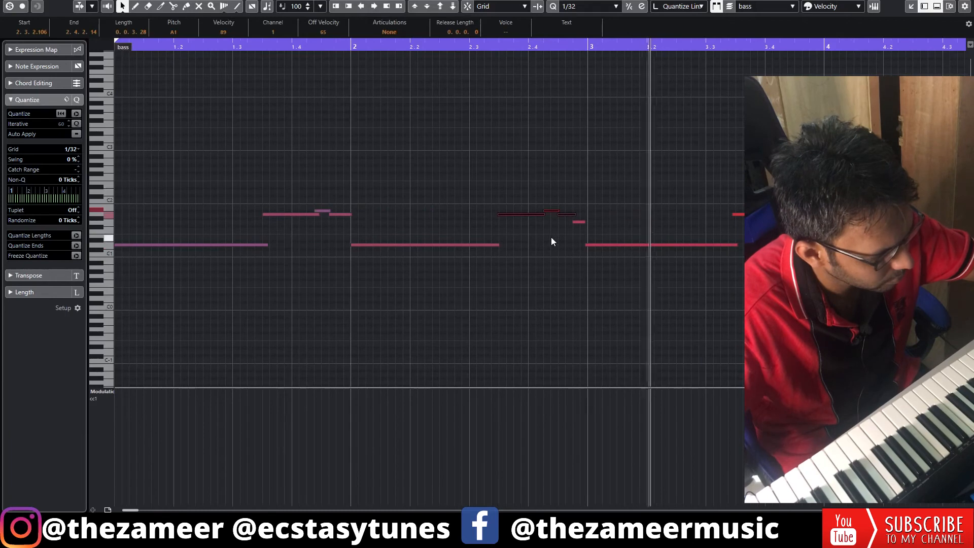
key(q)
click(550, 241)
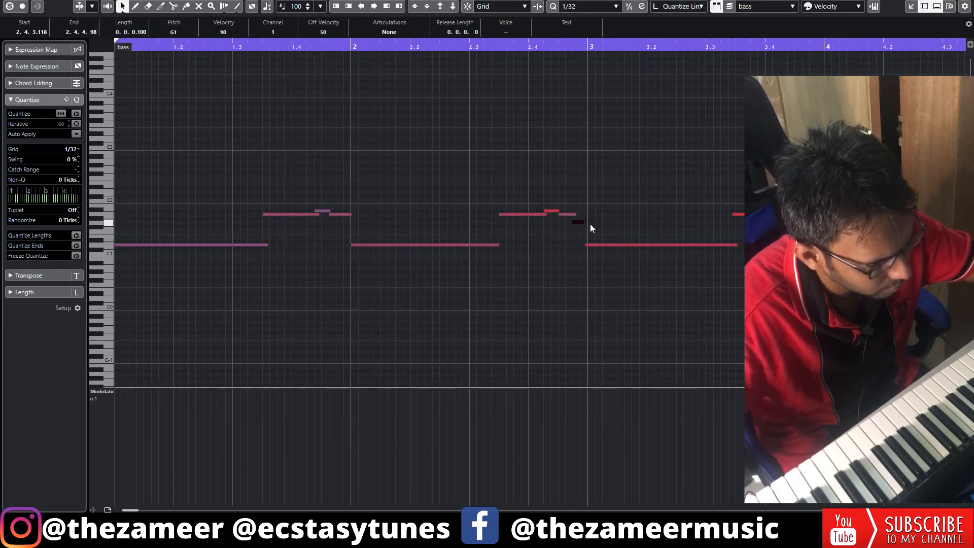
click(595, 245)
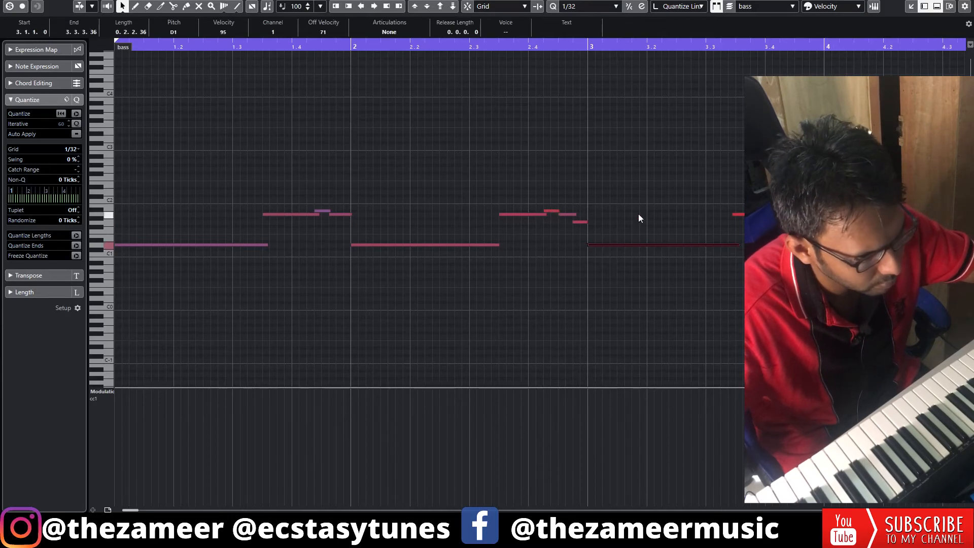
- Quantize the bass notes in the second half of bar 3 to the 1/32 grid and listen back
click(756, 210)
key(space)
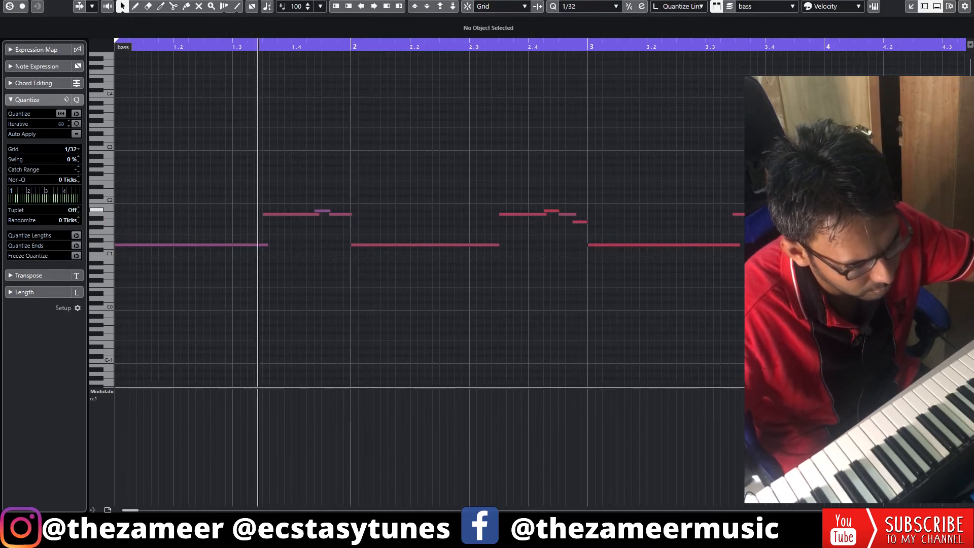
drag(761, 185, 822, 240)
key(q)
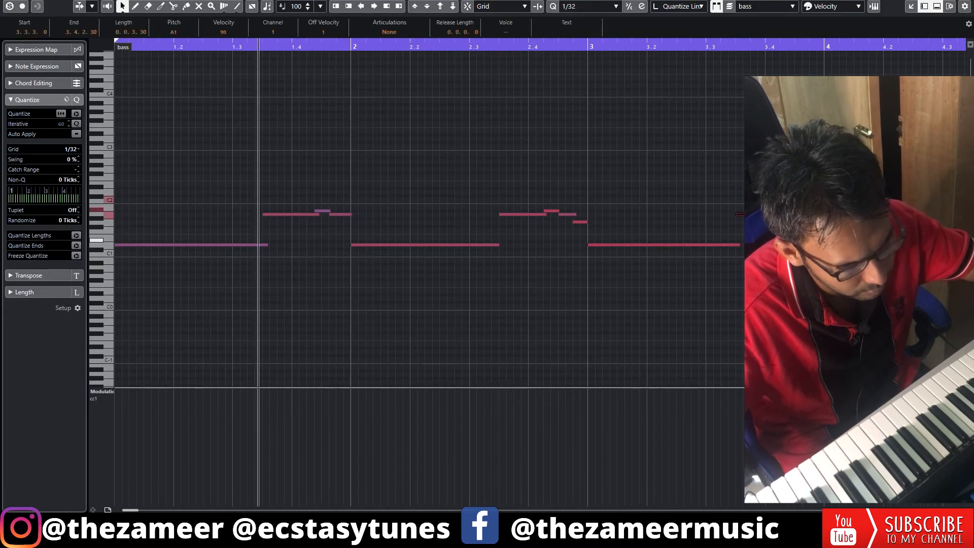
key(space)
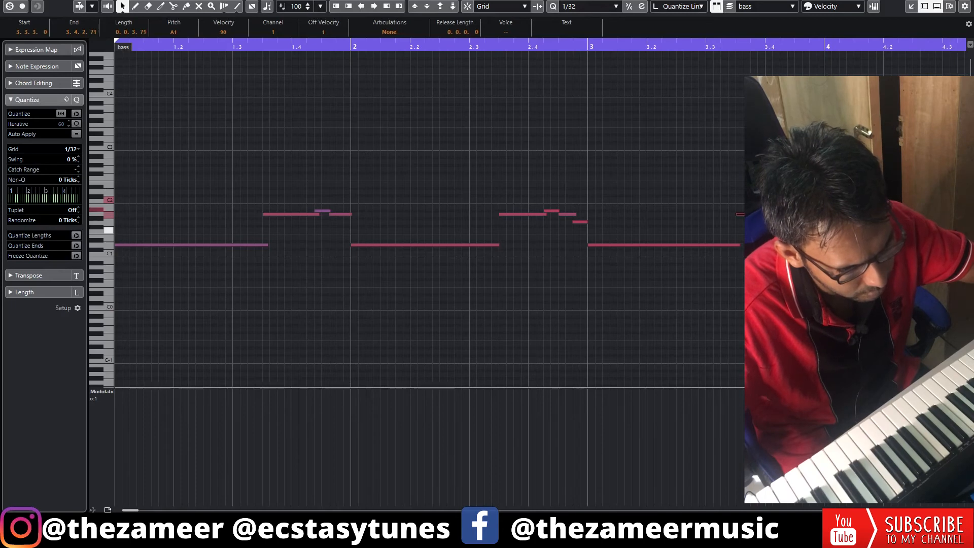
- Adjust the last bass note in bar 4 by pulling it back, and repeat the bass part over bars 5 to 8
key(g)
key(g)
key(g)
drag(532, 156, 596, 264)
mouse_move(623, 192)
mouse_down()
mouse_move(635, 193)
mouse_move(603, 192)
mouse_up()
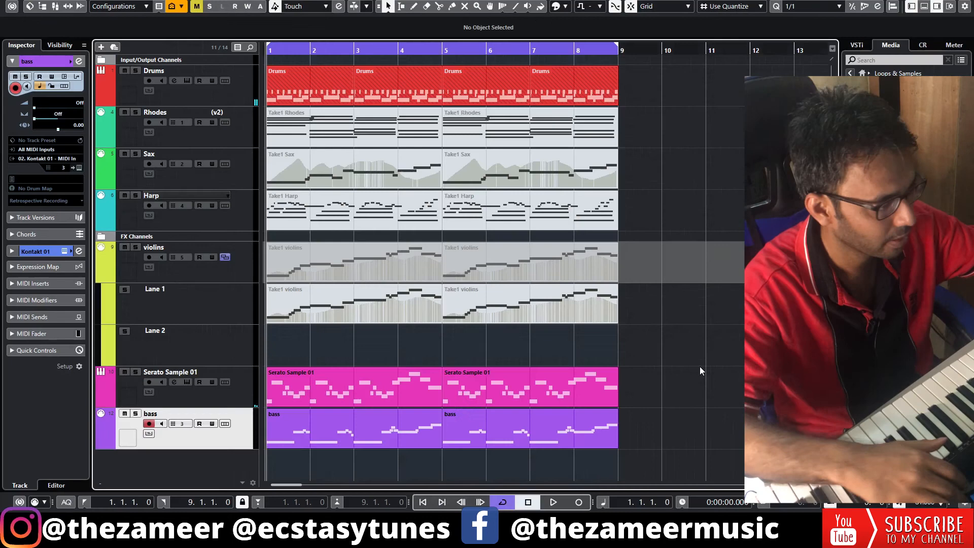
- Play back all eight bars with the drums, Serato Sample and bass parts
key(space)
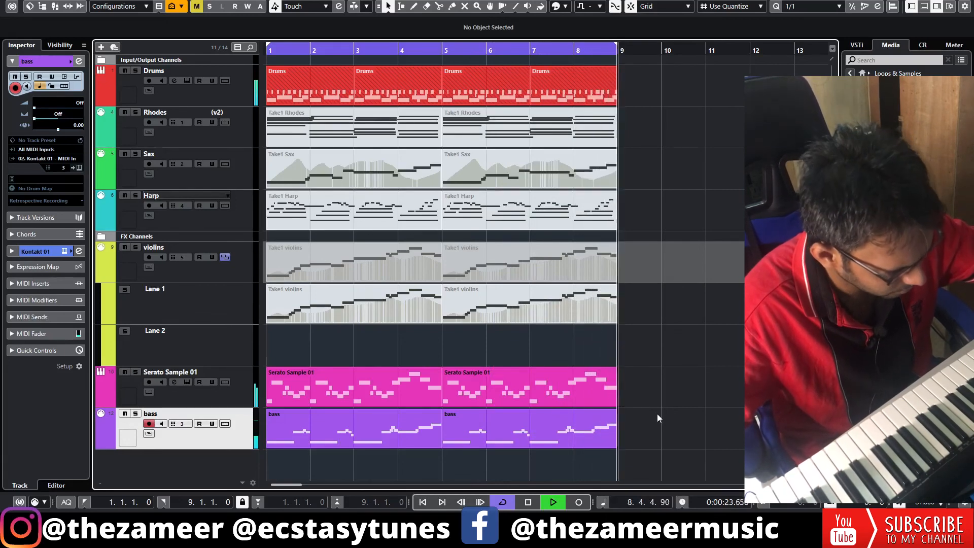
key(space)
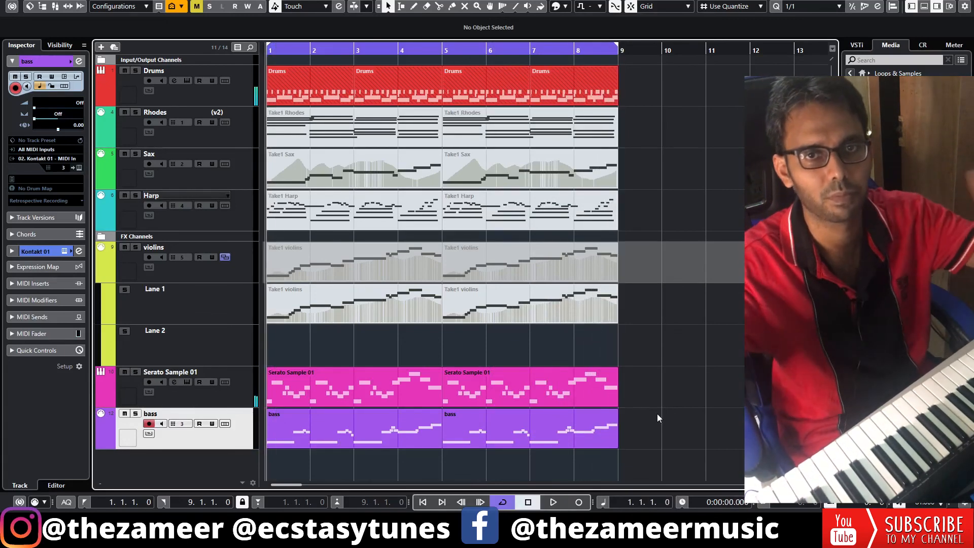